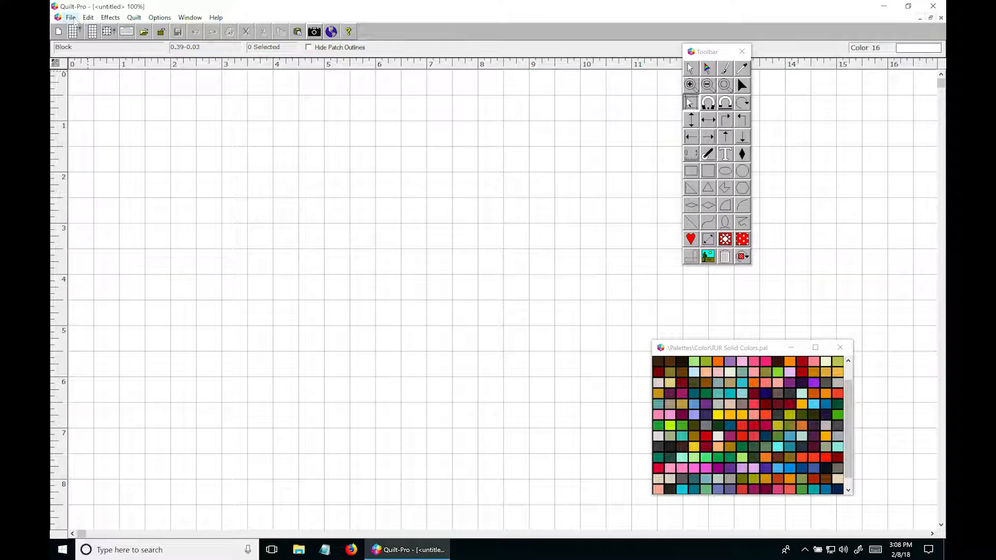
# Import the SVG file Flower 4.svg into the blank block, using the SVG files type filter.
pyautogui.click(71, 17)
pyautogui.click(107, 155)
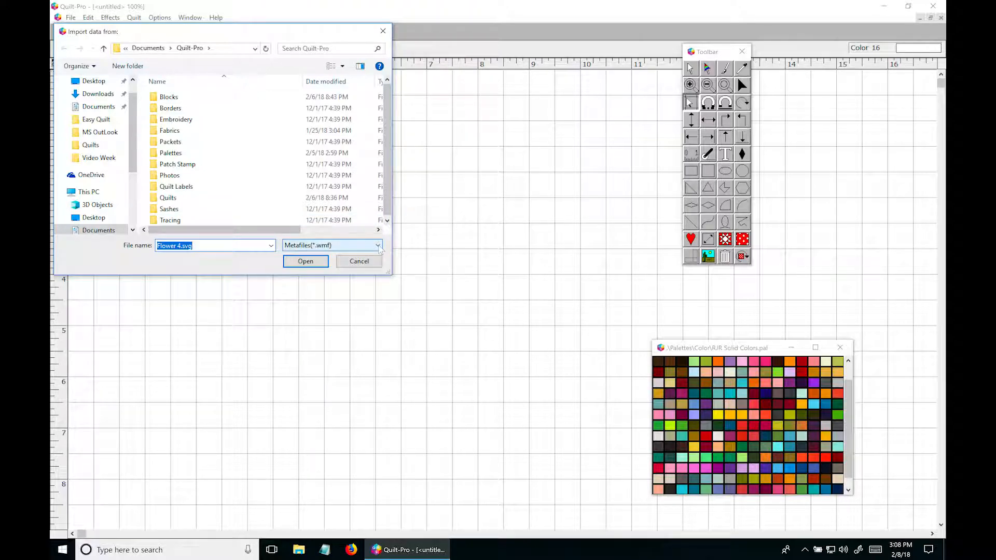
pyautogui.click(379, 247)
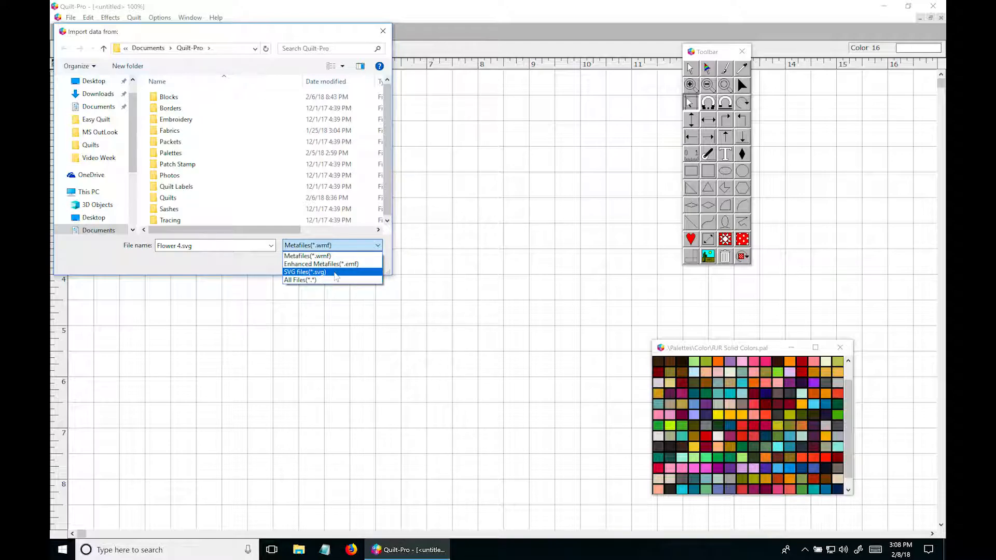
pyautogui.click(335, 272)
pyautogui.moveTo(389, 142); pyautogui.dragTo(391, 202)
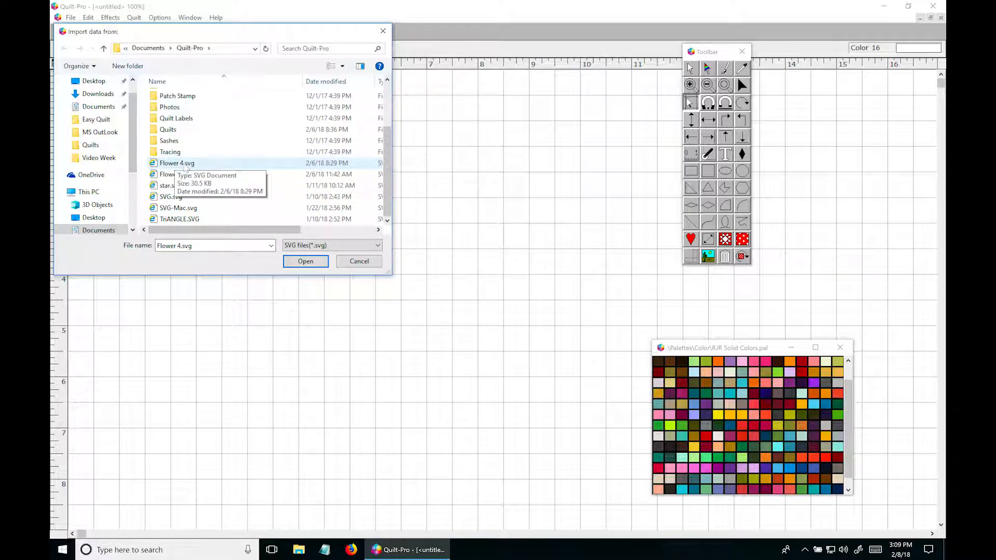
pyautogui.click(186, 164)
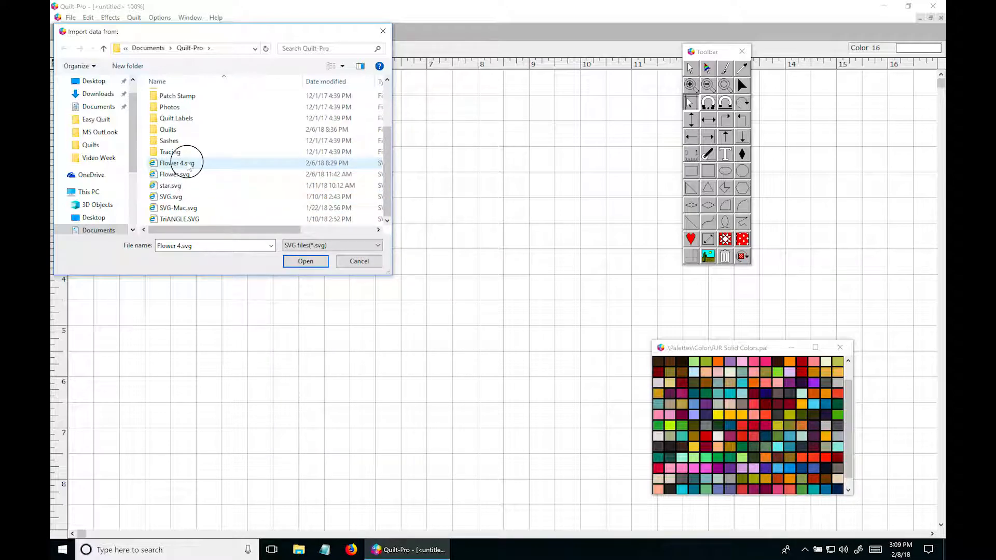
pyautogui.click(305, 260)
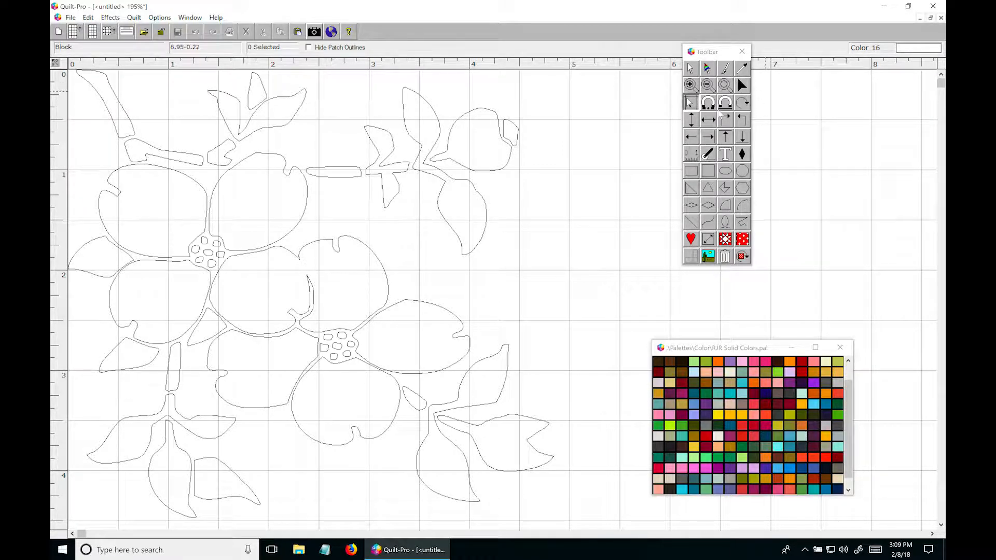
# Select the whole imported flower design and move it about 2 units right and 1.5 units down, away from the block's corner.
pyautogui.click(707, 86)
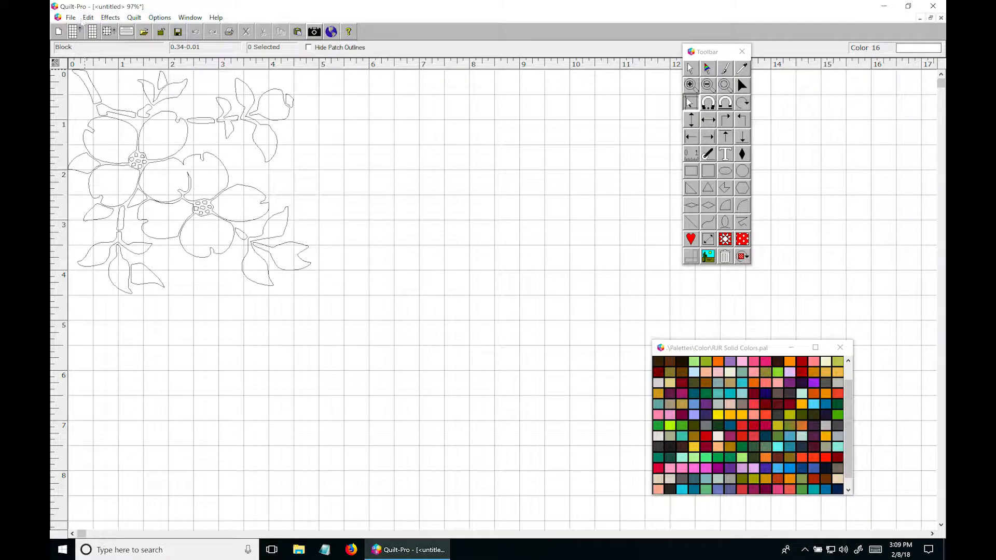
pyautogui.click(89, 17)
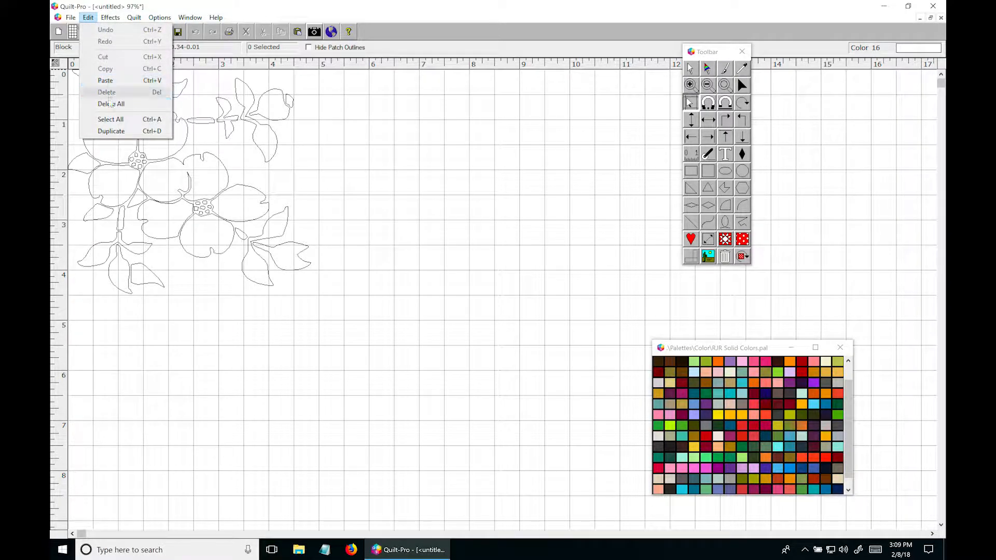
pyautogui.click(112, 121)
pyautogui.moveTo(116, 122); pyautogui.dragTo(210, 197)
pyautogui.click(471, 231)
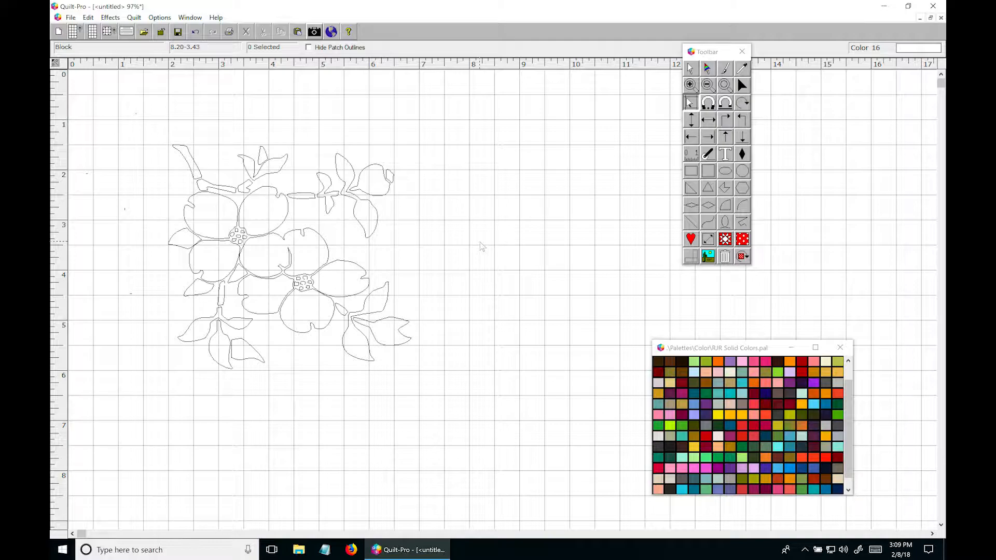
# Select all pieces of the flower design and ungroup them, leaving nothing selected.
pyautogui.moveTo(139, 124); pyautogui.dragTo(453, 419)
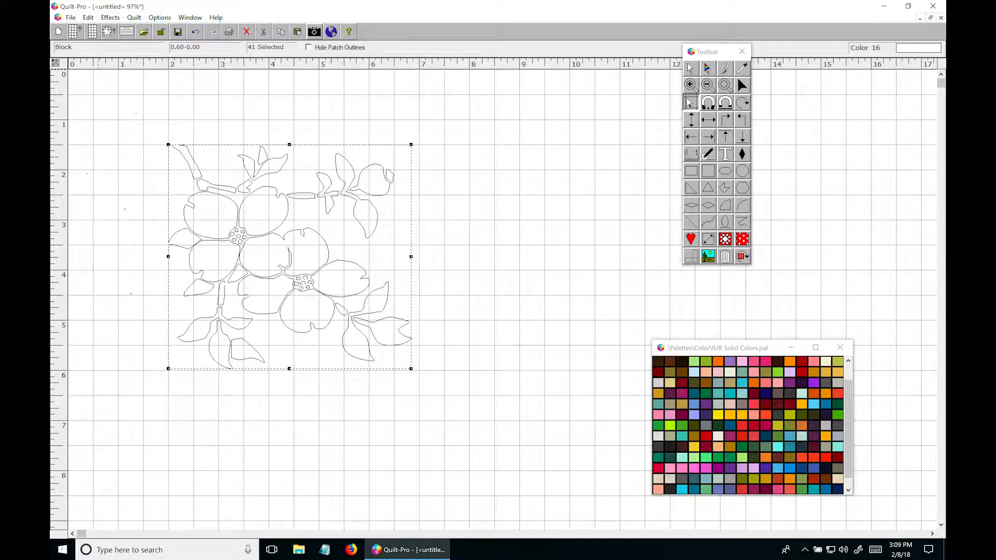
pyautogui.click(110, 18)
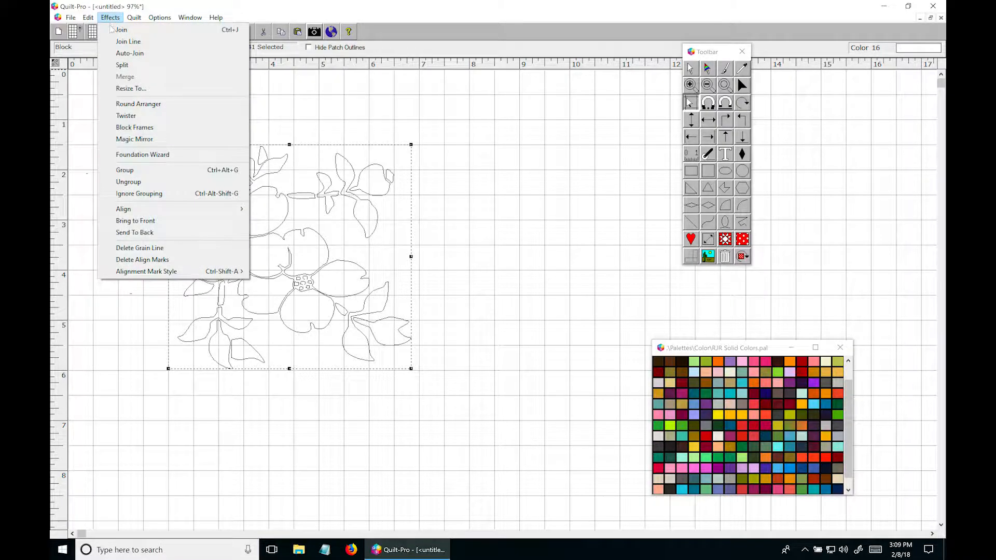
pyautogui.click(129, 181)
pyautogui.click(110, 207)
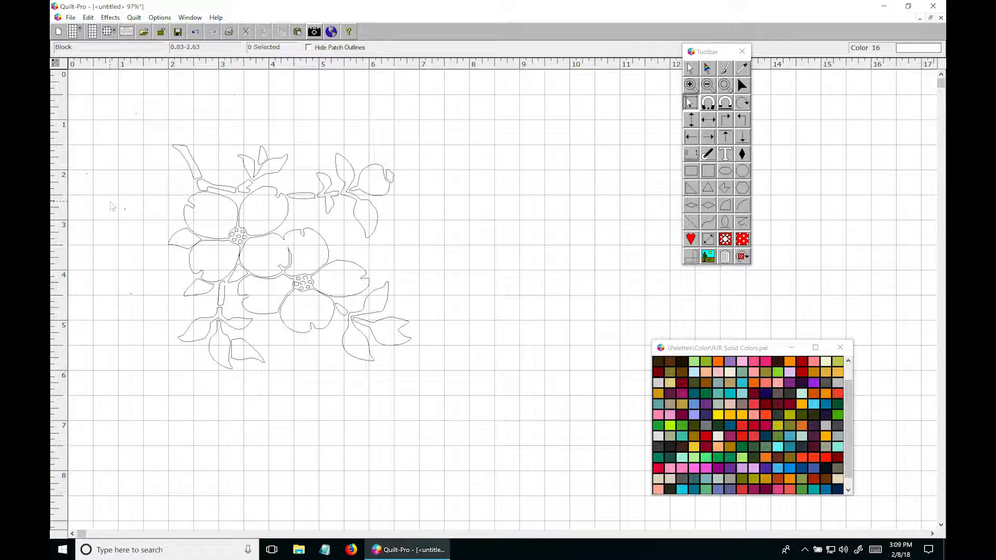
# Paint the petals of both flowers and the small tip of the bud with pink Color 40.
pyautogui.click(727, 70)
pyautogui.click(743, 362)
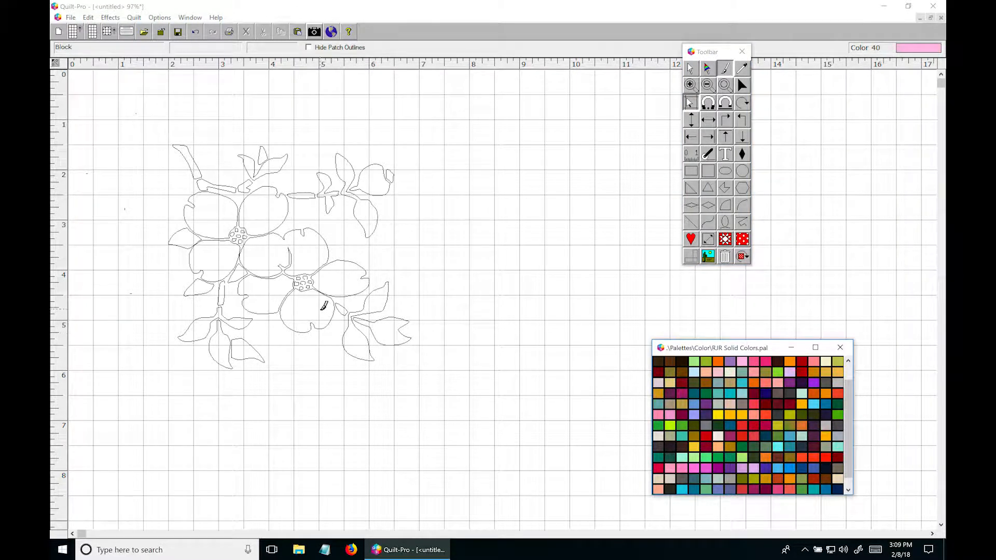
pyautogui.click(322, 308)
pyautogui.click(343, 276)
pyautogui.click(307, 248)
pyautogui.click(275, 252)
pyautogui.click(271, 292)
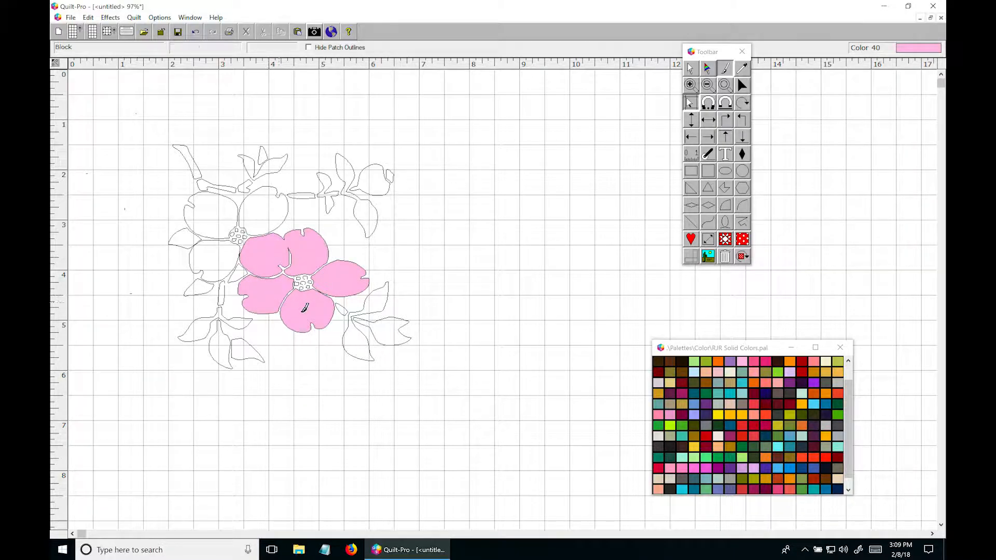
pyautogui.click(389, 175)
pyautogui.click(208, 213)
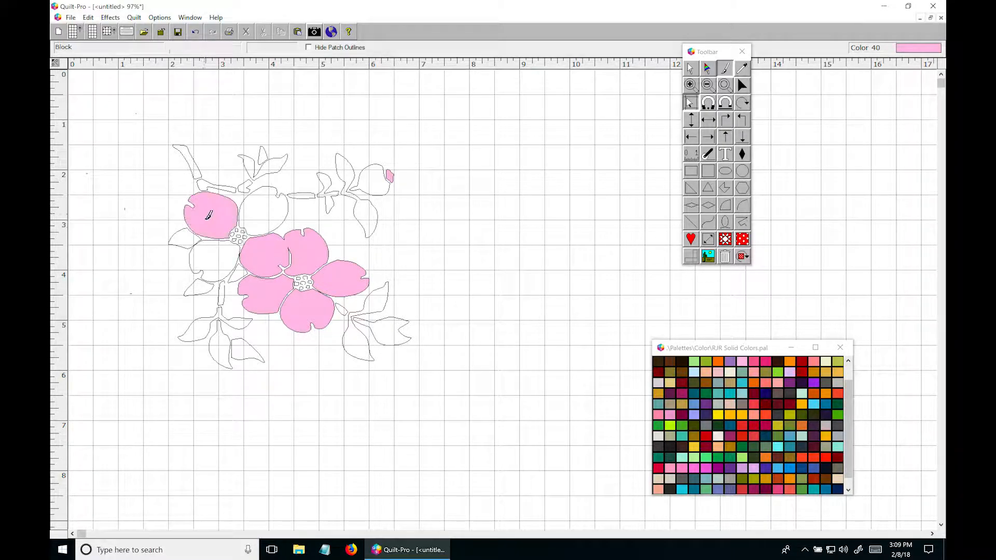
pyautogui.click(214, 257)
pyautogui.click(263, 214)
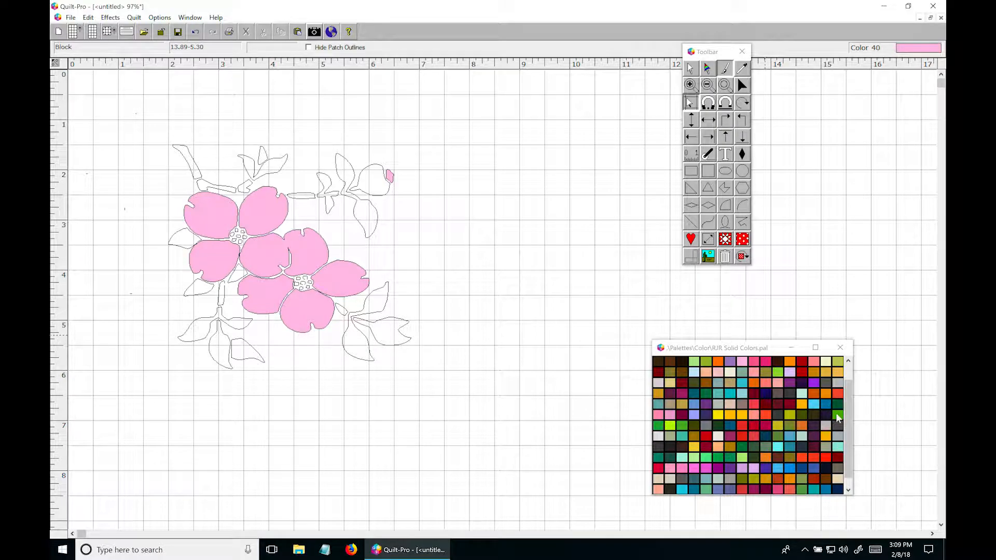
# Paint the leaf clusters around both flowers with olive green Color 37.
pyautogui.click(837, 413)
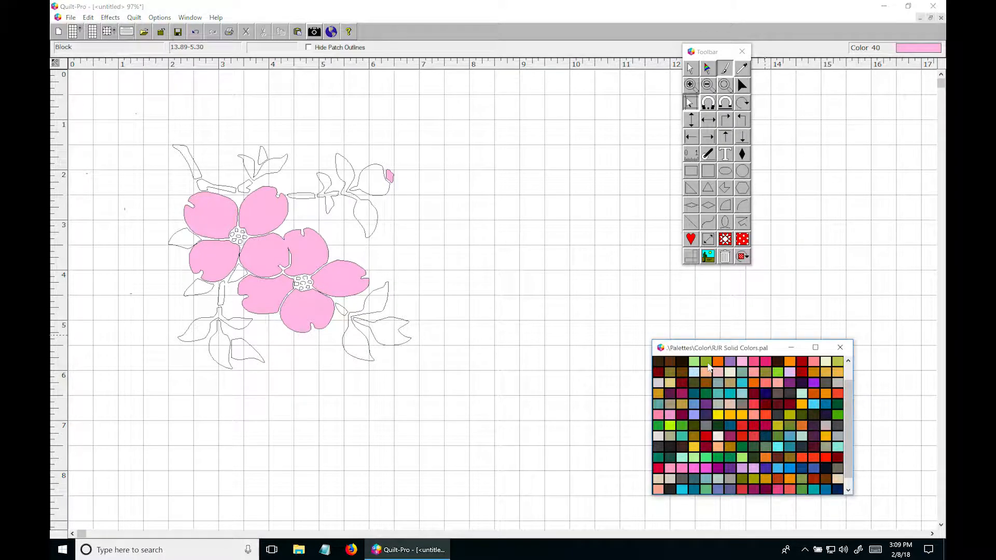
pyautogui.click(362, 214)
pyautogui.click(347, 180)
pyautogui.click(326, 196)
pyautogui.click(265, 169)
pyautogui.click(199, 287)
pyautogui.click(183, 237)
pyautogui.click(207, 326)
pyautogui.click(219, 345)
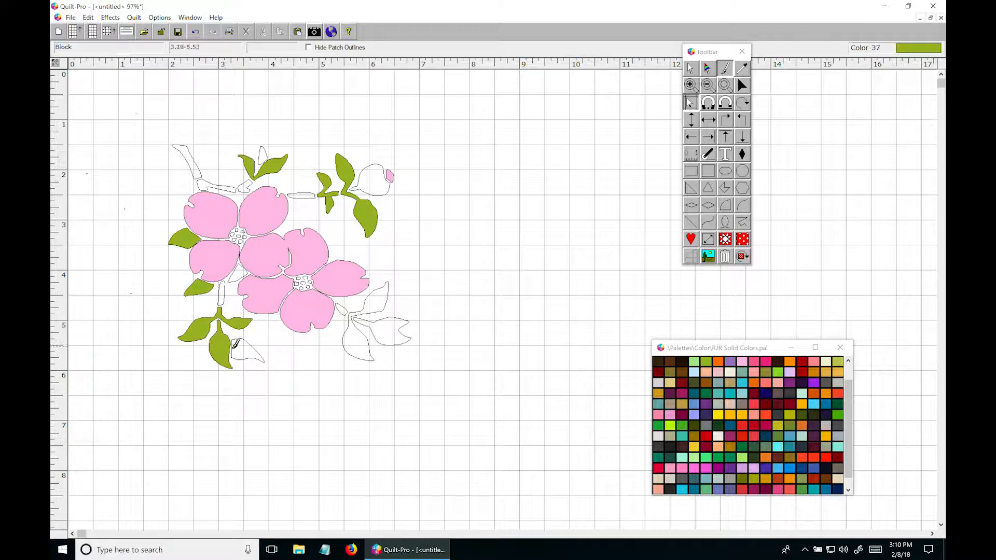
pyautogui.click(247, 352)
pyautogui.click(353, 345)
pyautogui.click(381, 303)
pyautogui.click(394, 326)
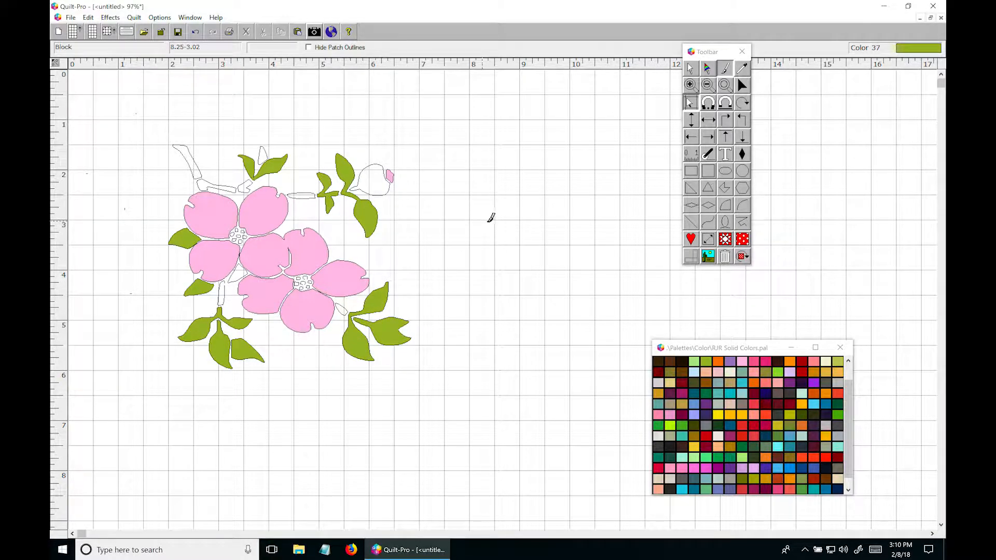
# Paint the branch and stem pieces with brown Color 62.
pyautogui.click(830, 370)
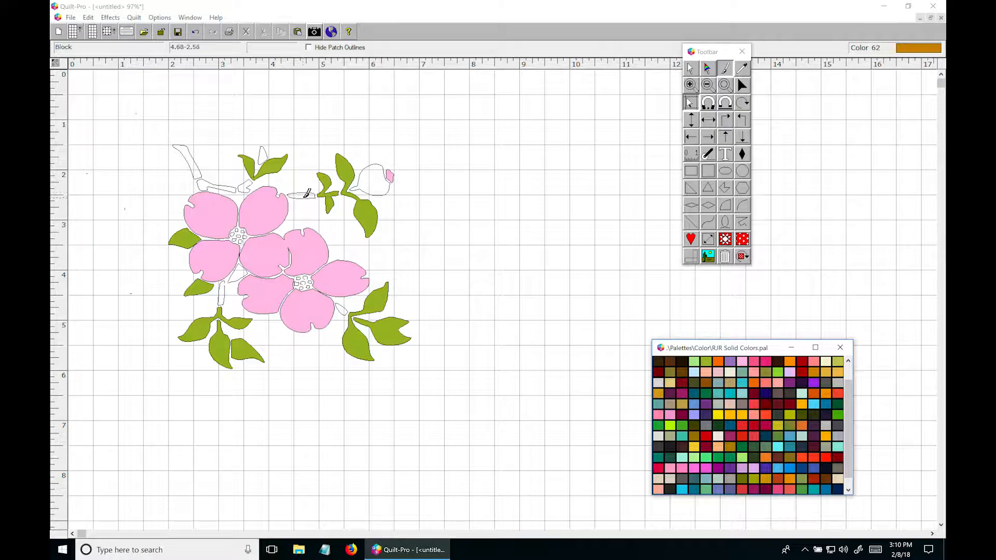
pyautogui.click(306, 195)
pyautogui.click(229, 187)
pyautogui.click(193, 162)
pyautogui.click(223, 287)
pyautogui.click(345, 306)
# Sample olive green Color 37 from a leaf and paint the small leaf wedged between the two flowers with it.
pyautogui.click(743, 69)
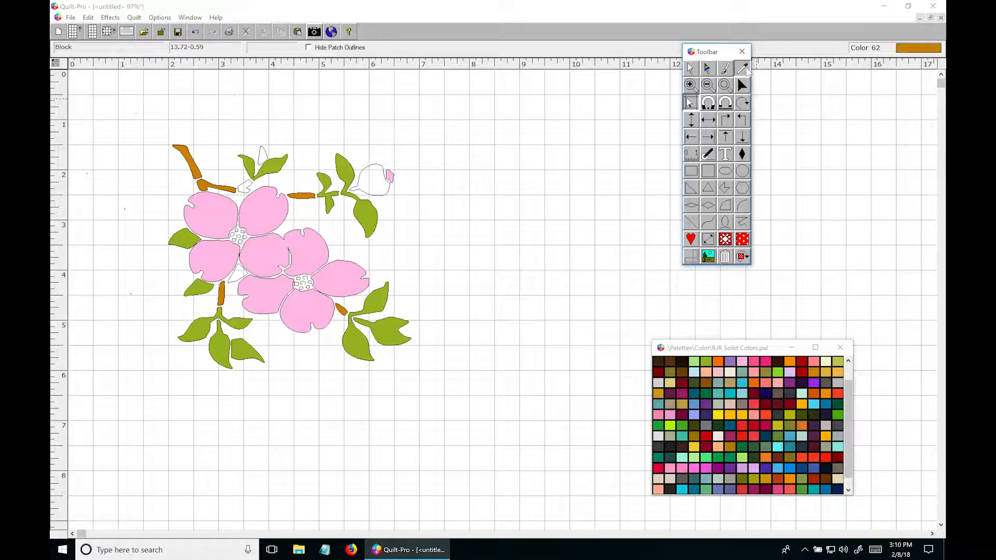
pyautogui.click(352, 342)
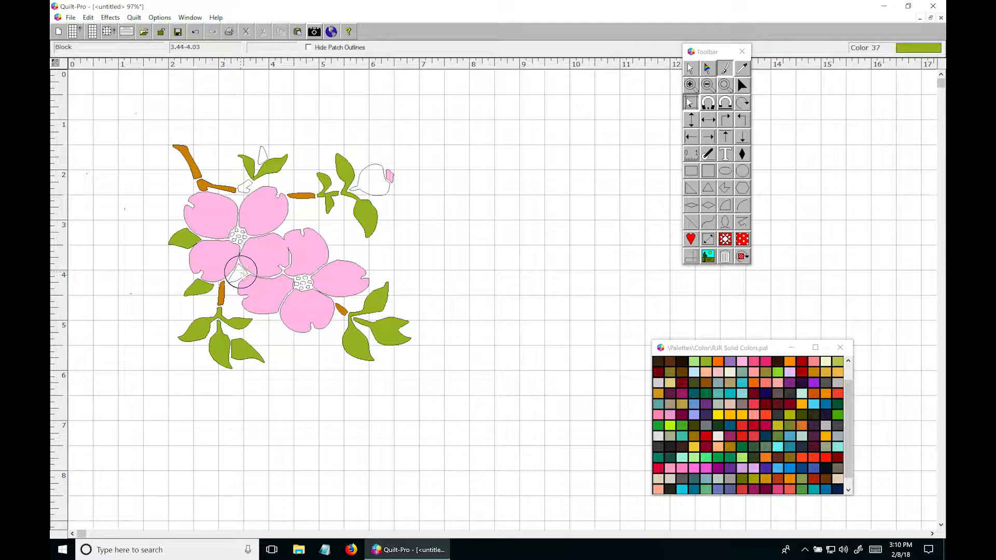
# Select the small center pieces of each flower and recolor them with golden Color 64.
pyautogui.click(690, 68)
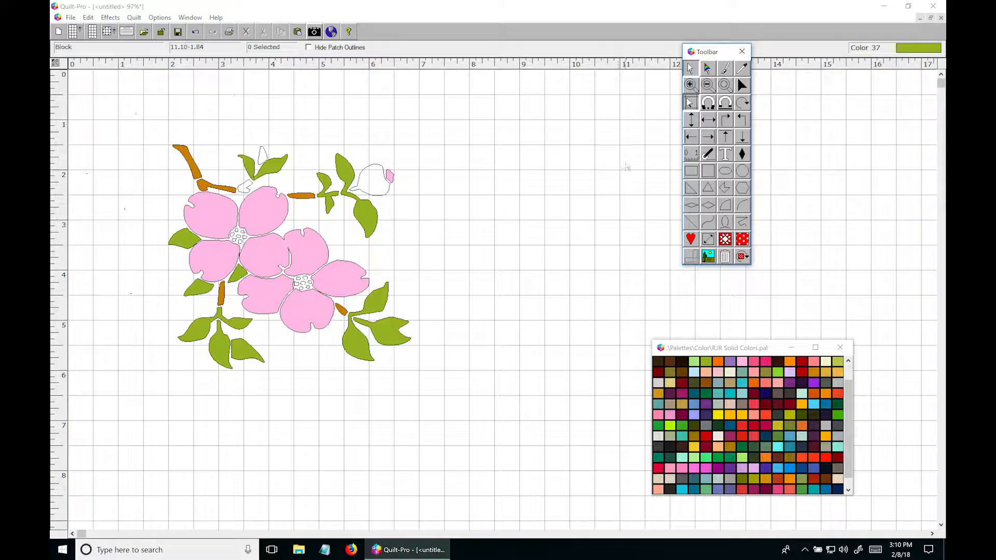
pyautogui.moveTo(287, 268); pyautogui.dragTo(320, 301)
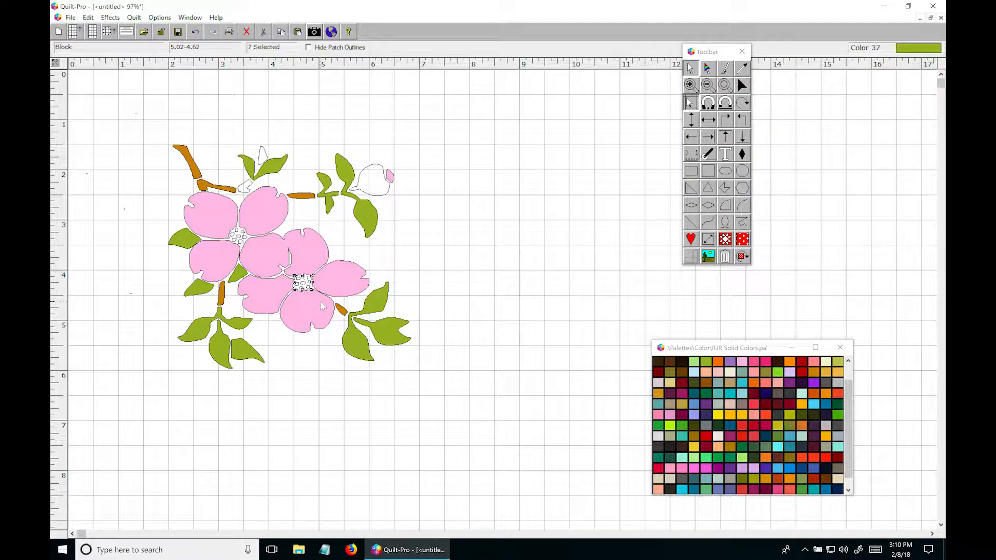
pyautogui.click(827, 373)
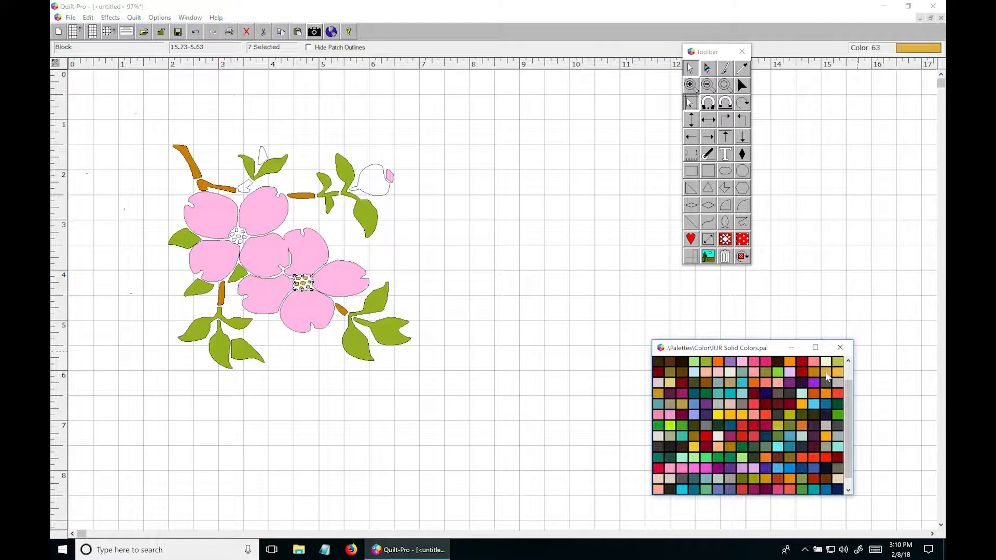
pyautogui.click(838, 373)
pyautogui.moveTo(221, 224); pyautogui.dragTo(273, 264)
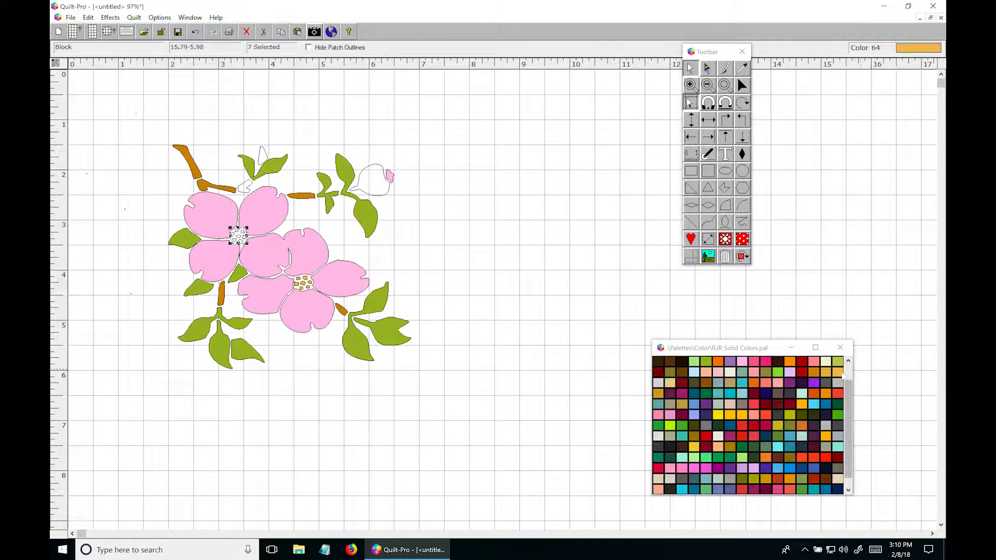
pyautogui.click(468, 331)
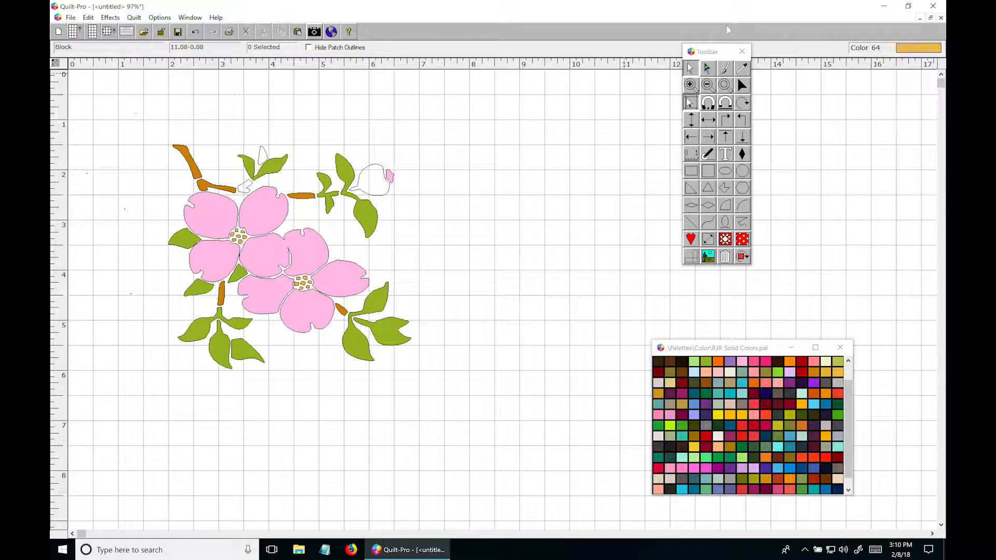
# Sample olive green Color 37 from a leaf and fill the bud and the two uncolored leaf pieces above the upper flower.
pyautogui.click(742, 68)
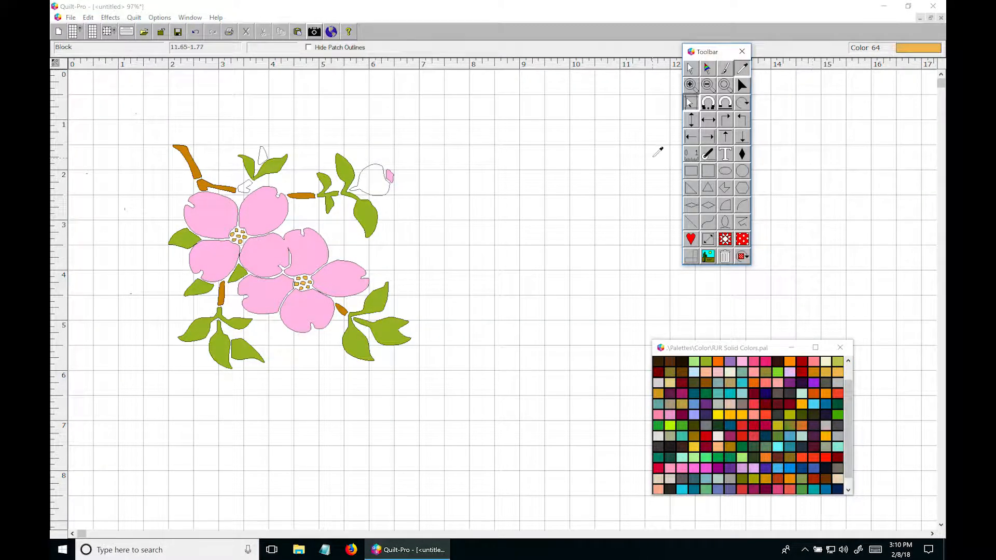
pyautogui.click(371, 215)
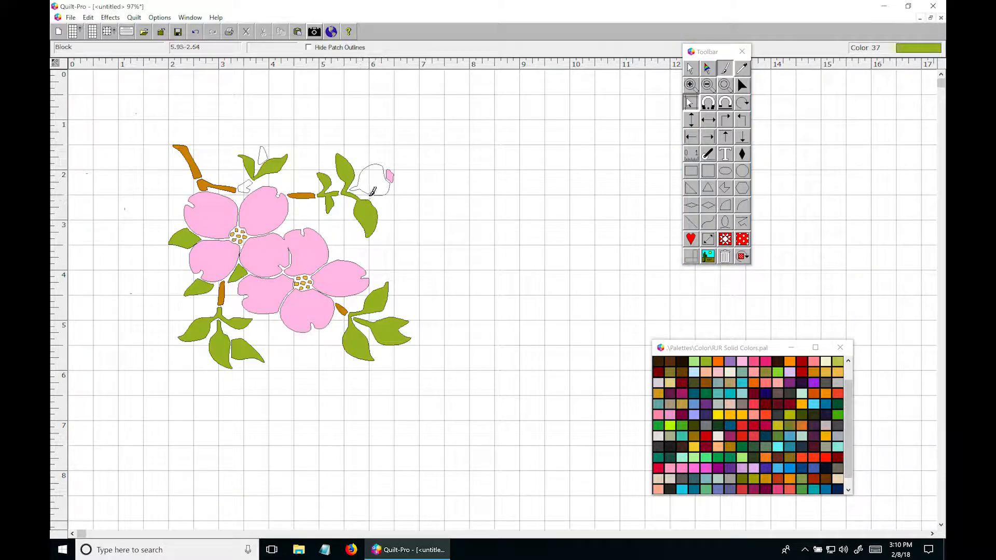
pyautogui.click(376, 177)
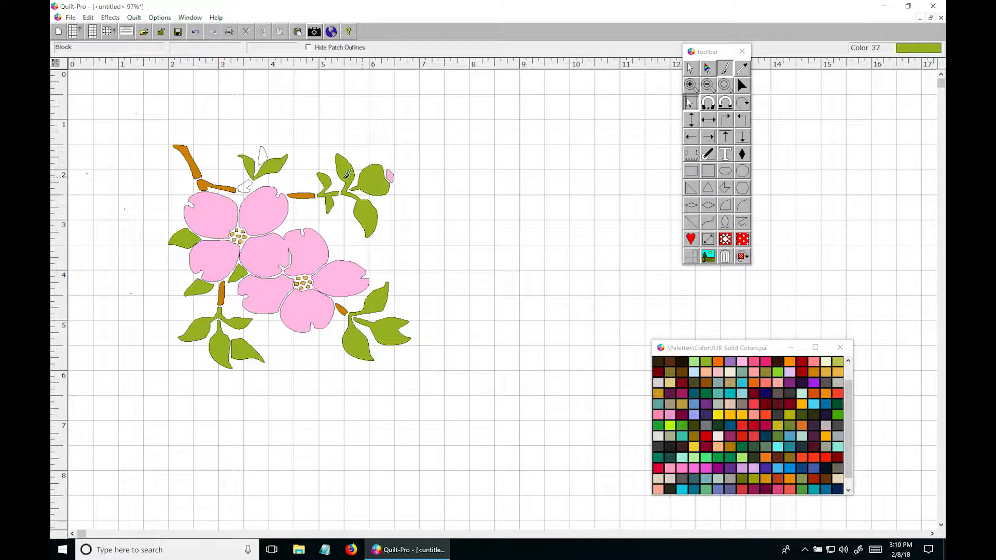
pyautogui.click(262, 151)
pyautogui.click(244, 186)
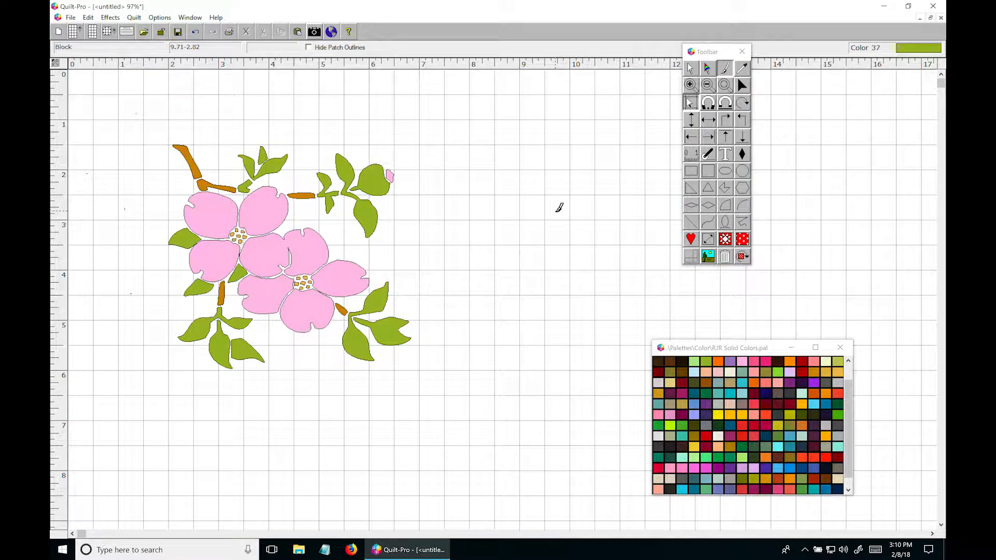
# Draw a background square about 5.5 by 5.5 units that covers the whole flower design.
pyautogui.click(690, 68)
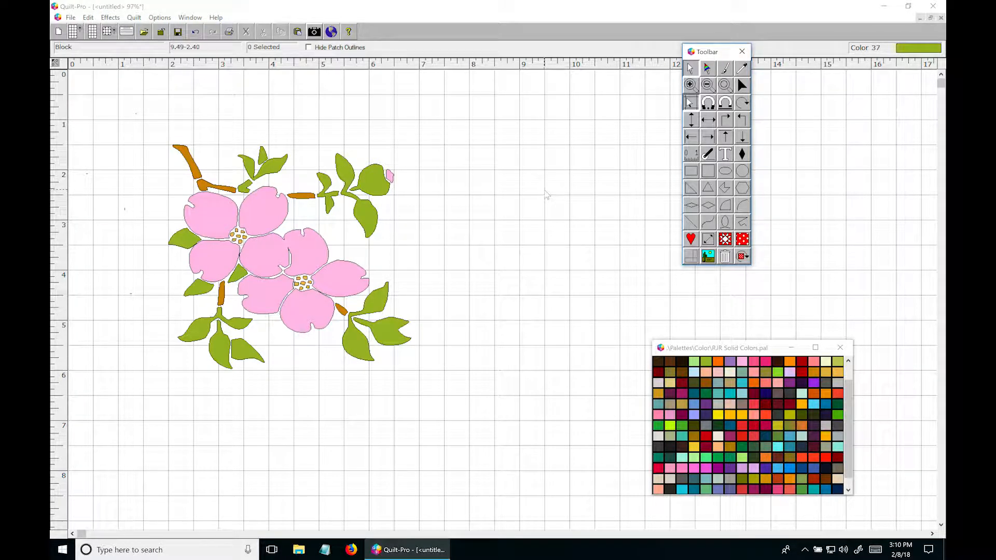
pyautogui.click(708, 171)
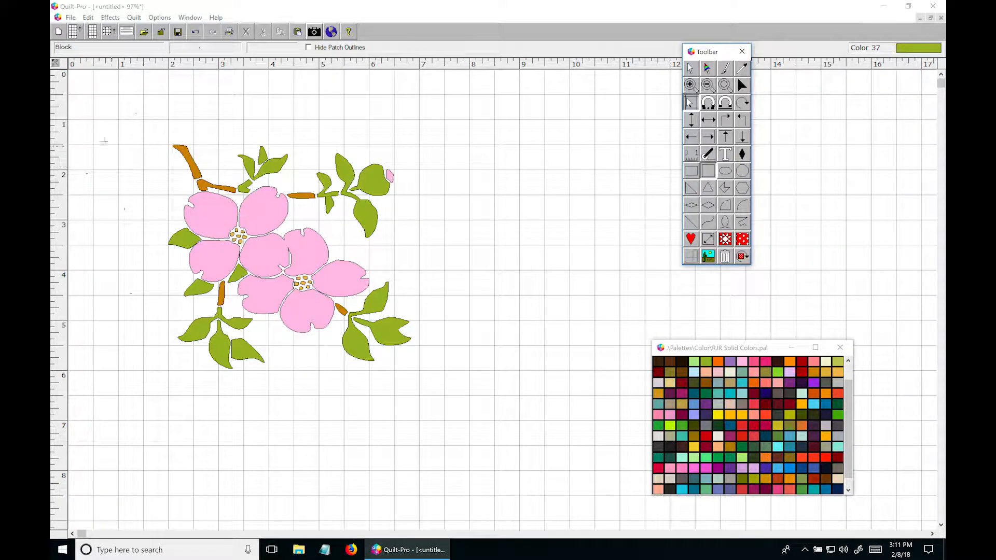
pyautogui.moveTo(144, 120); pyautogui.dragTo(428, 395)
# Select the background square and recolor it with pale cream Color 55.
pyautogui.click(690, 69)
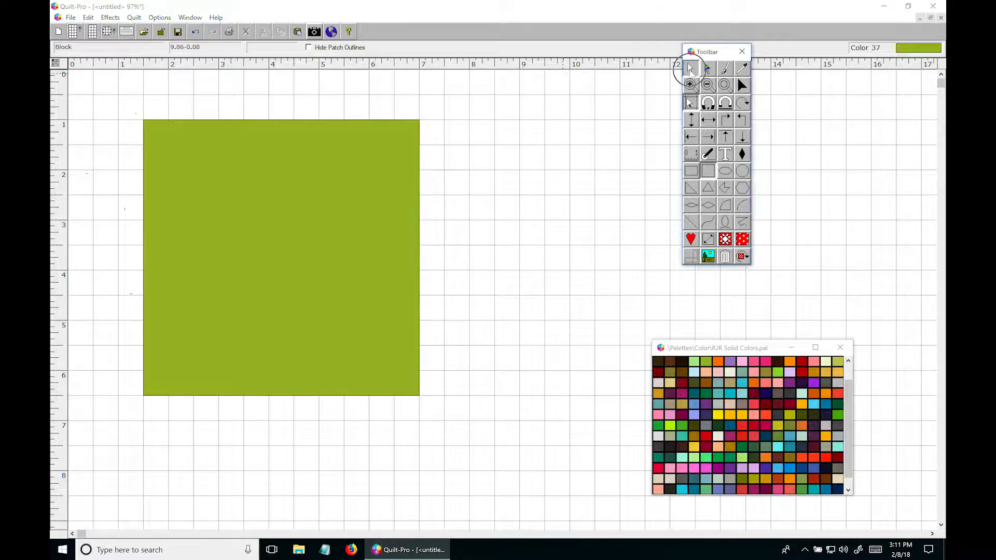
pyautogui.click(407, 156)
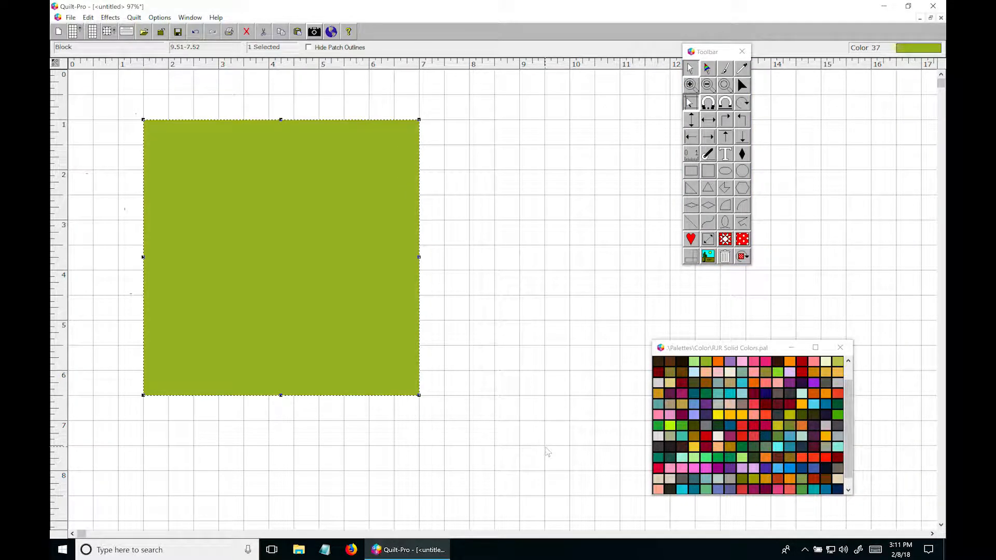
pyautogui.click(730, 372)
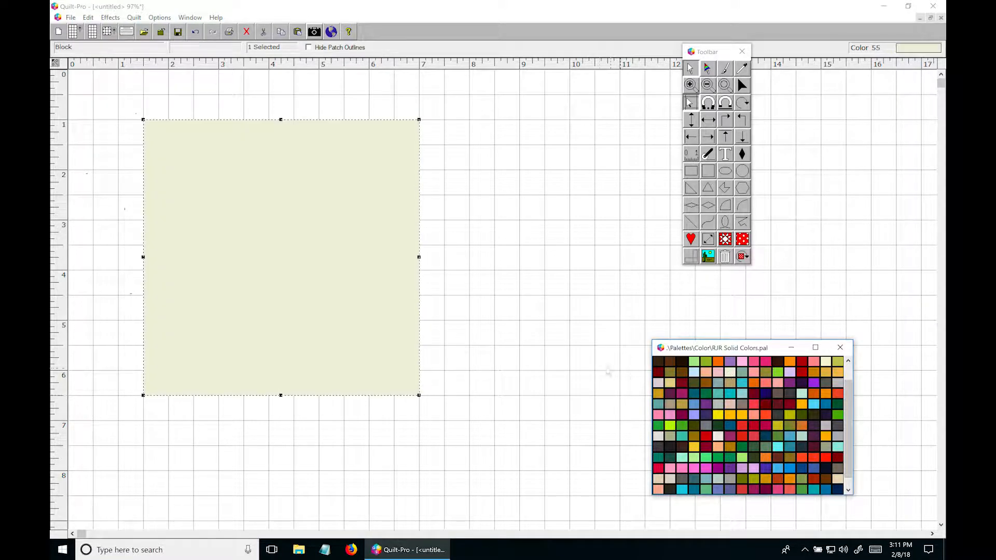
# Send the pale cream background square behind all the flower pieces.
pyautogui.click(552, 200)
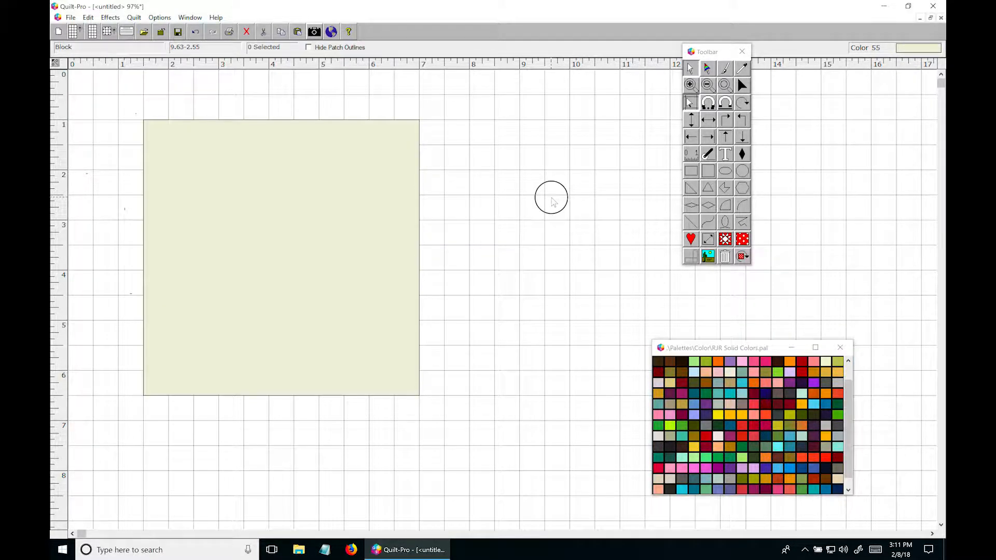
pyautogui.rightClick(414, 152)
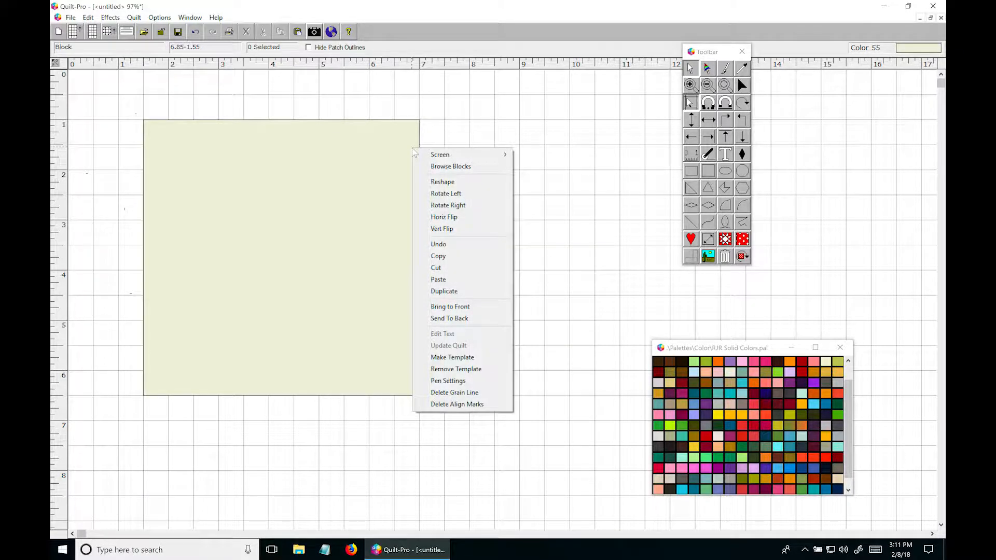
pyautogui.click(399, 144)
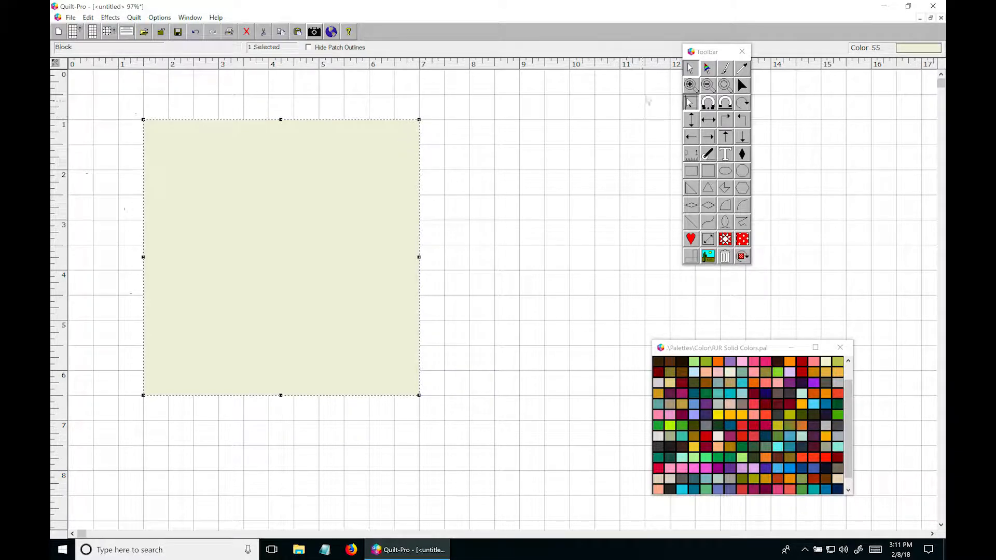
pyautogui.rightClick(401, 188)
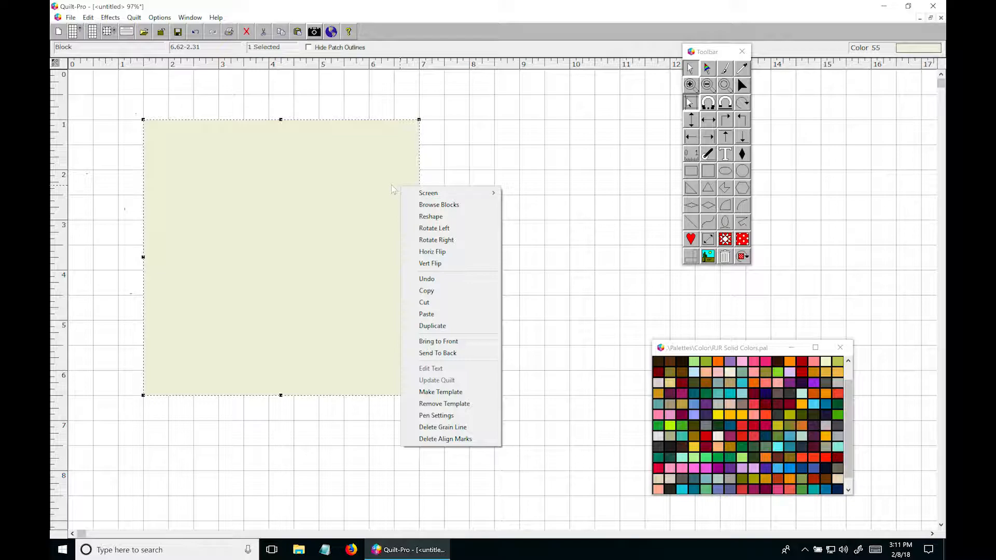
pyautogui.click(459, 358)
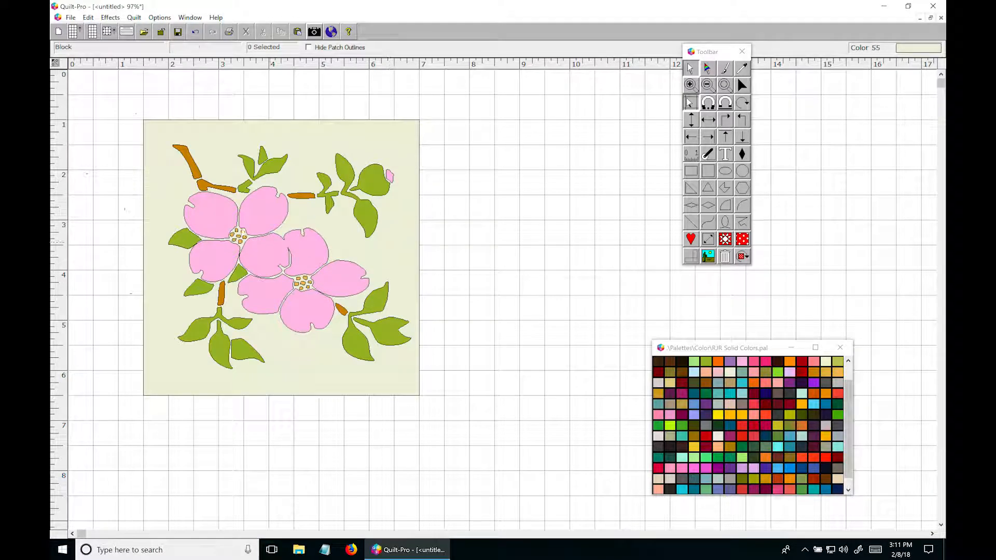
# Select the whole block, including its background square, and rotate it left by 90 degrees twice.
pyautogui.moveTo(131, 97); pyautogui.dragTo(483, 441)
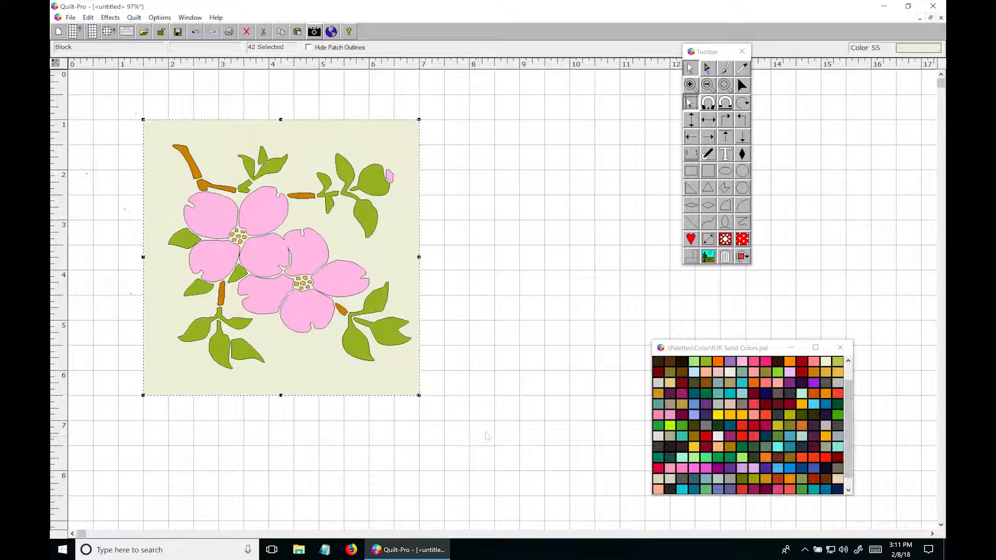
pyautogui.click(742, 120)
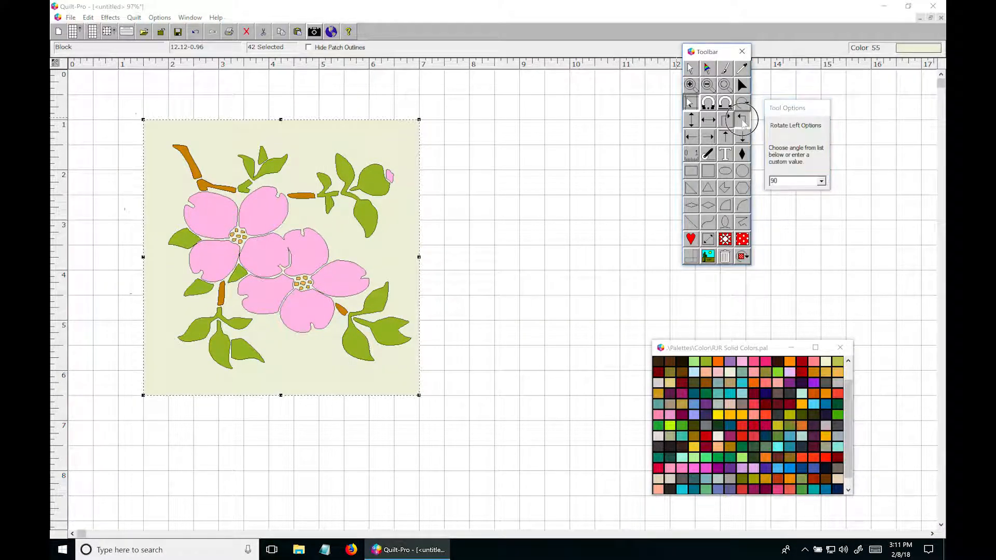
pyautogui.click(743, 120)
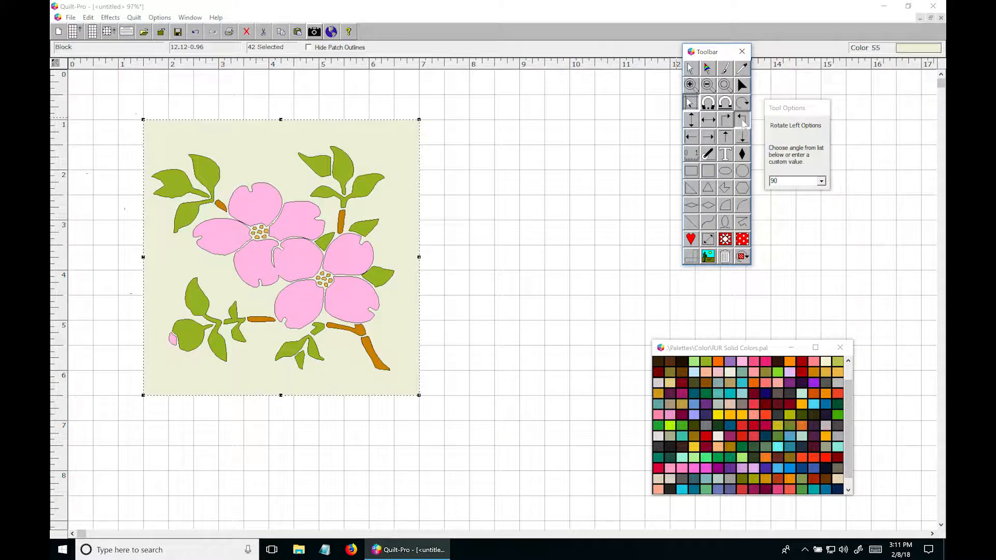
pyautogui.click(548, 175)
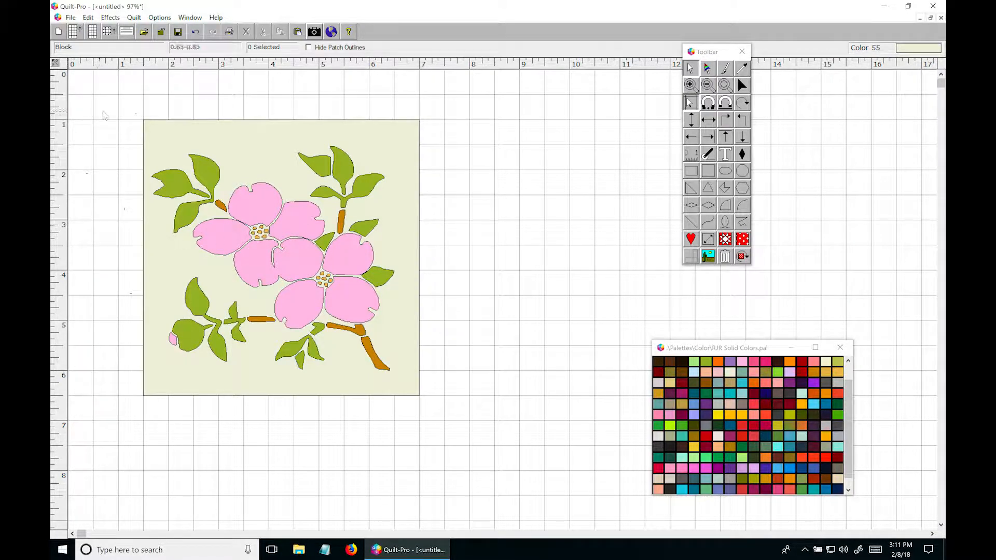
# Select only the flower design pieces and stretch them downward by about 0.2 units within the background square.
pyautogui.moveTo(143, 123); pyautogui.dragTo(405, 388)
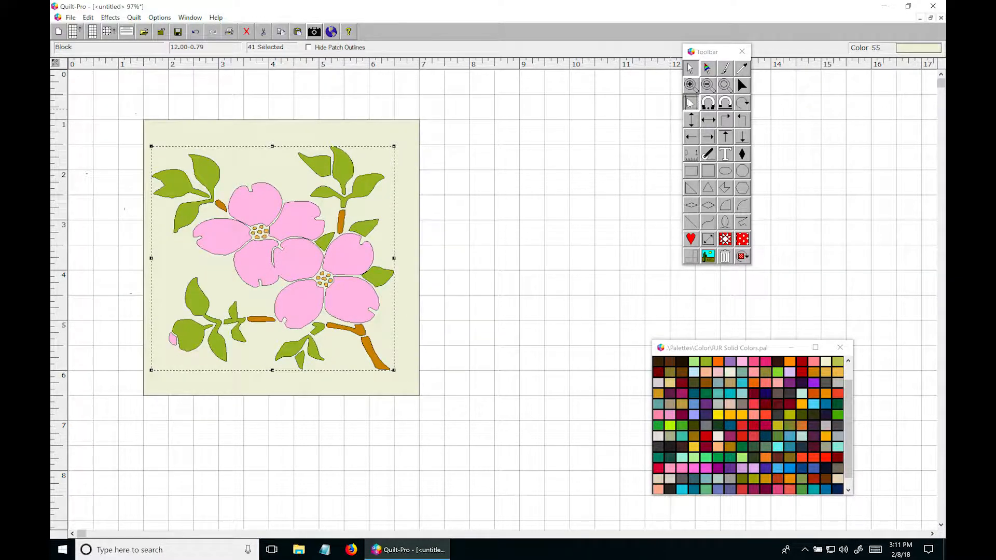
pyautogui.click(692, 104)
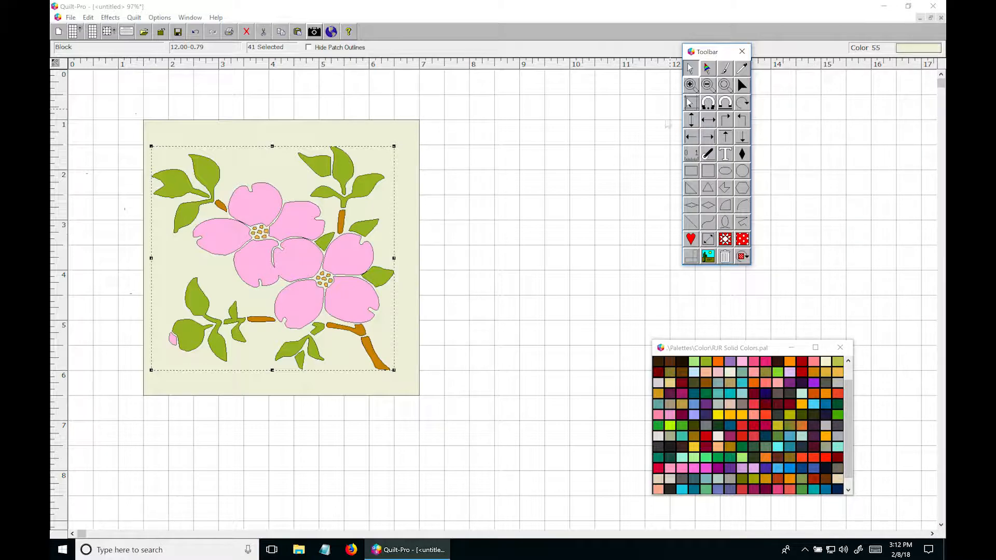
pyautogui.moveTo(272, 370); pyautogui.dragTo(272, 382)
pyautogui.click(456, 324)
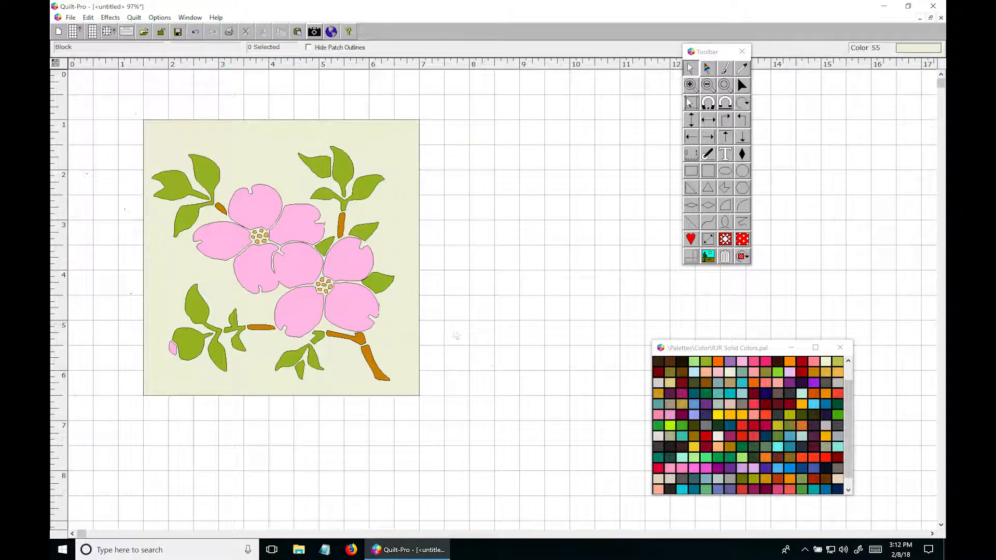
# Save the block as "Dogwood Flowers" in the Blocks folder.
pyautogui.click(71, 17)
pyautogui.click(86, 79)
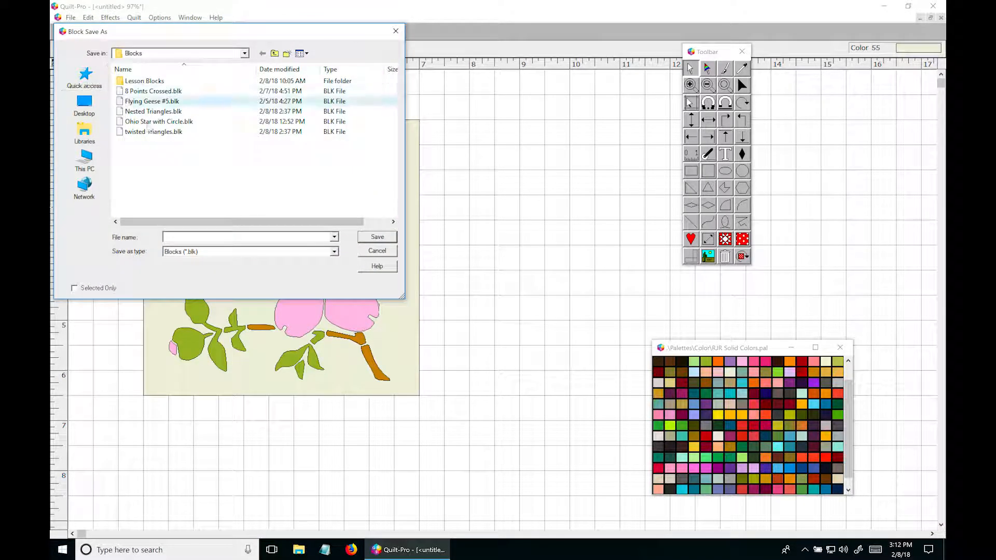
pyautogui.click(192, 239)
pyautogui.write('Dogwoo')
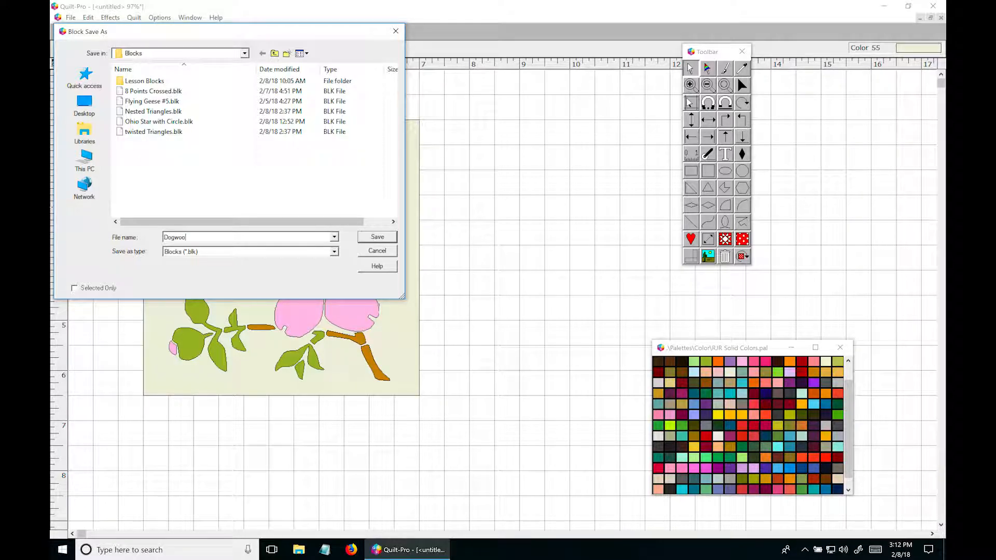
pyautogui.write('d Flowers')
pyautogui.click(377, 237)
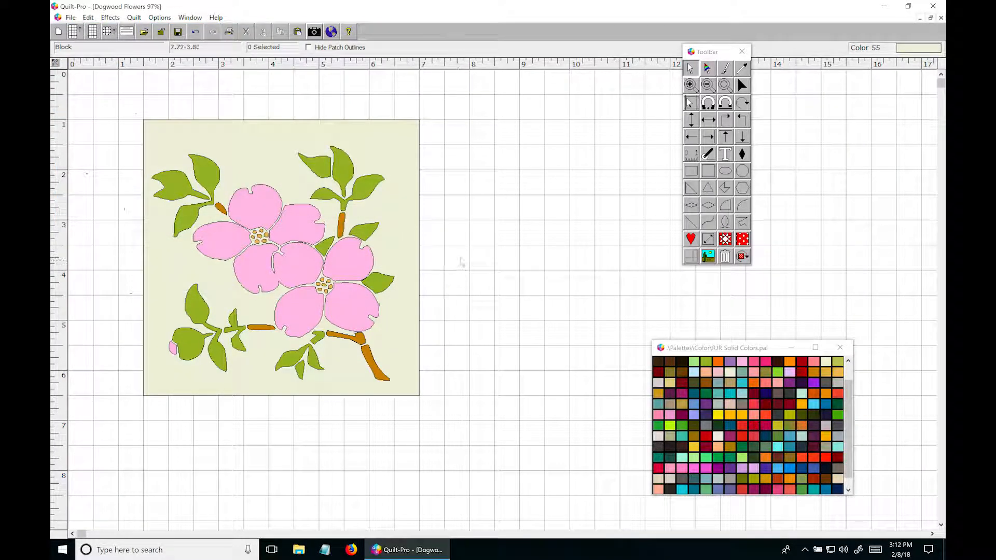
# Close the block and create a new quilt with the Quilt Wizard, keeping its four-by-five layout and two borders.
pyautogui.click(941, 18)
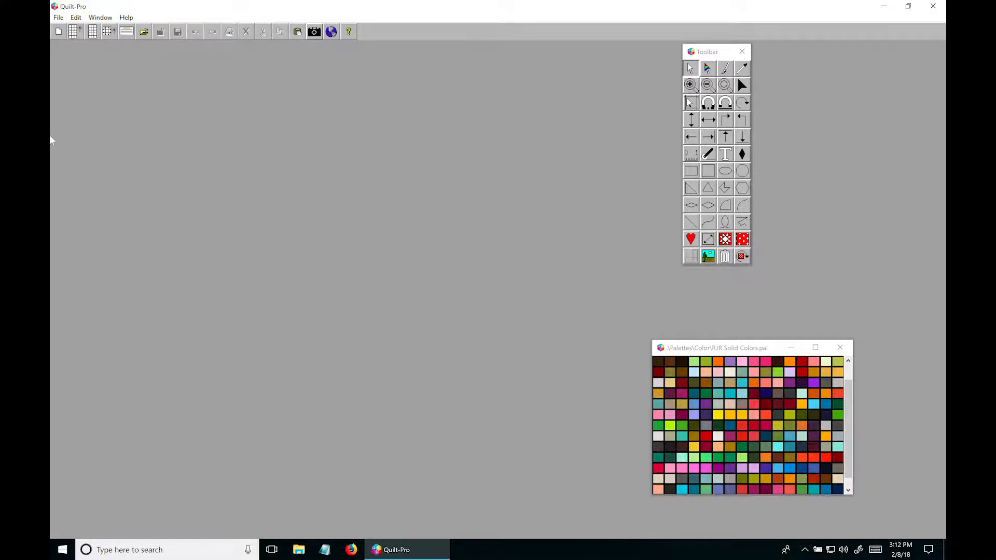
pyautogui.click(58, 31)
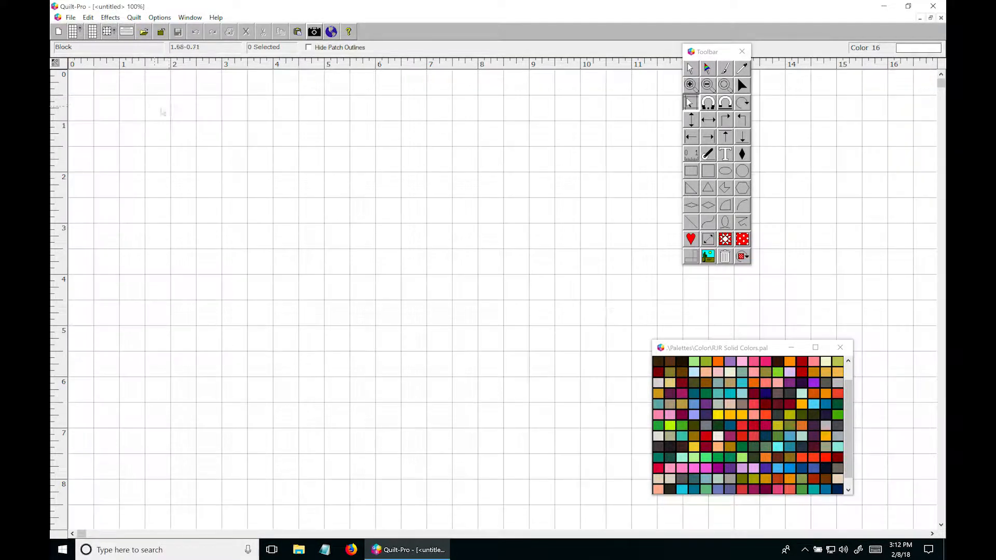
pyautogui.click(75, 33)
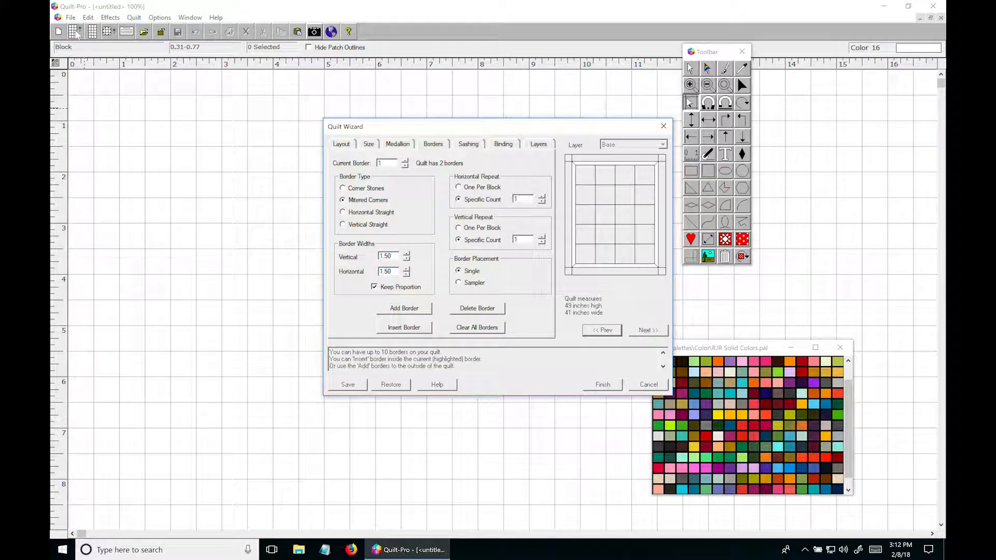
pyautogui.moveTo(416, 125); pyautogui.dragTo(362, 107)
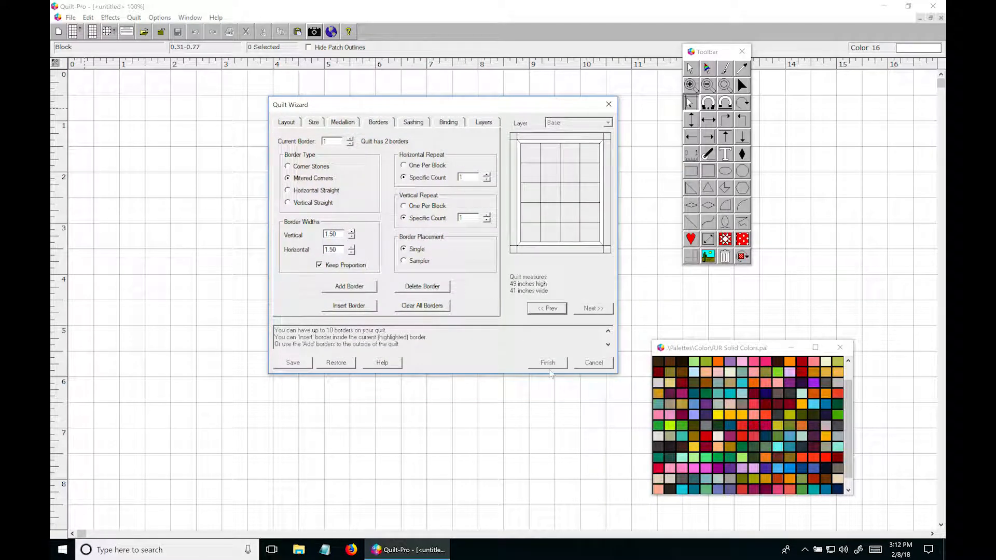
pyautogui.click(551, 364)
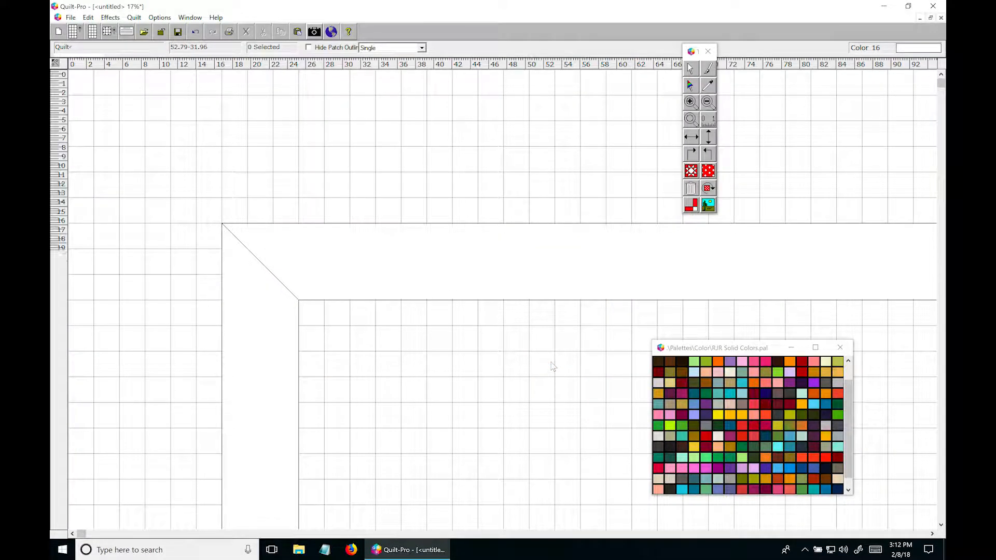
# Fill every block of the quilt with Dogwood Flowers from My Blocks in the Block Library, and close the library.
pyautogui.click(692, 171)
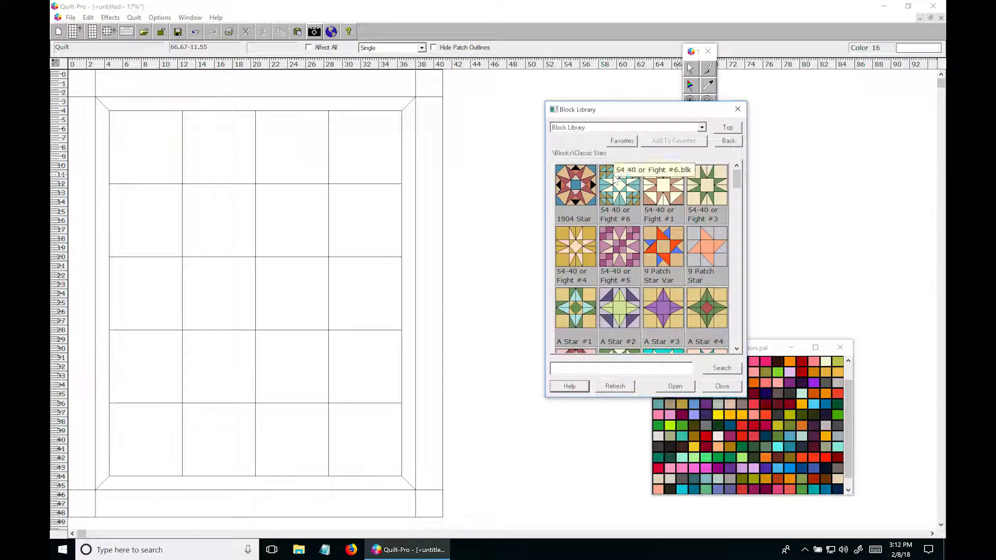
pyautogui.click(702, 128)
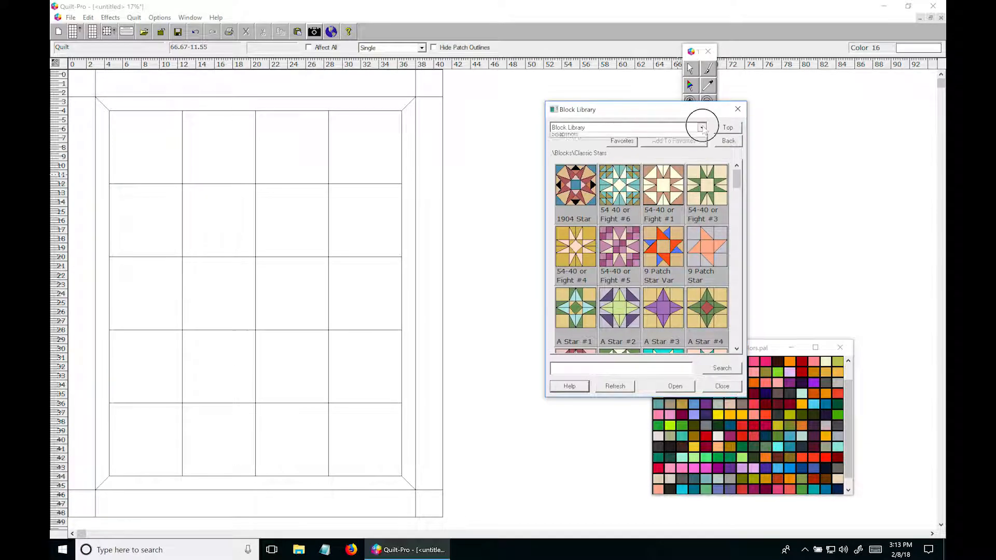
pyautogui.click(574, 158)
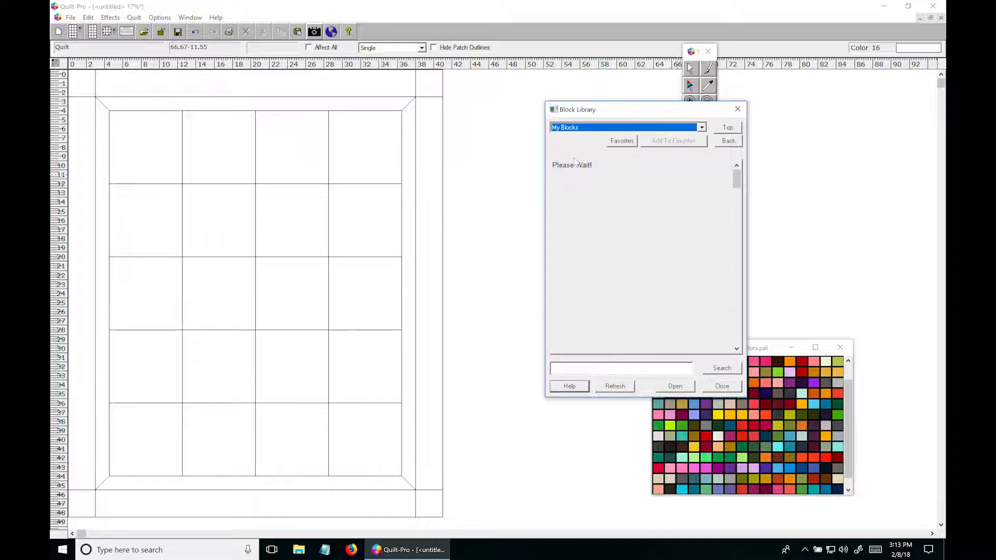
pyautogui.click(668, 184)
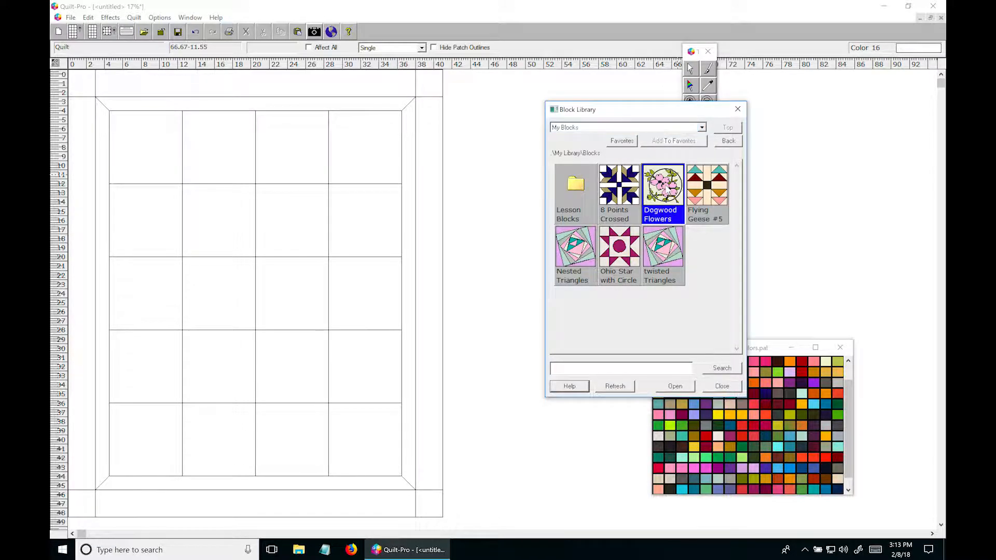
pyautogui.click(149, 153)
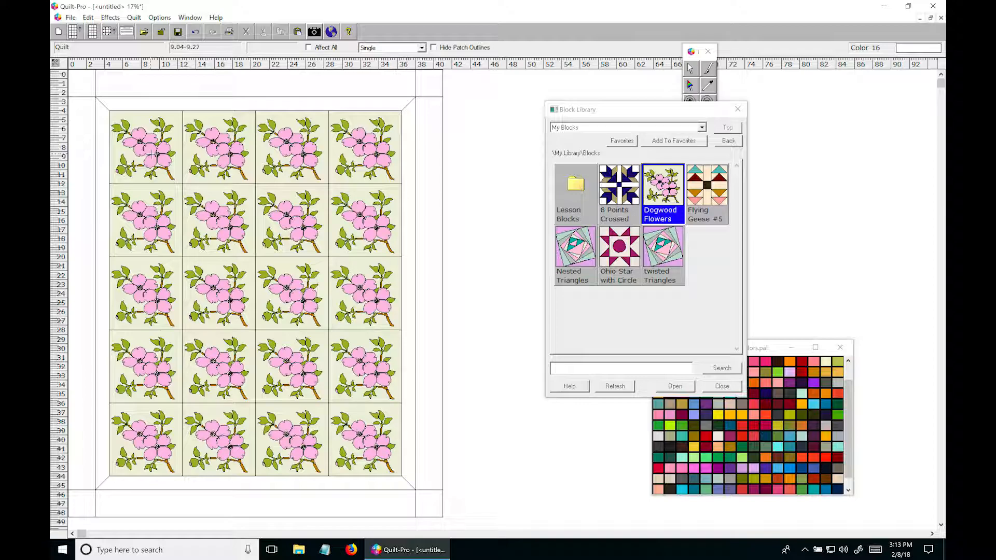
pyautogui.click(732, 388)
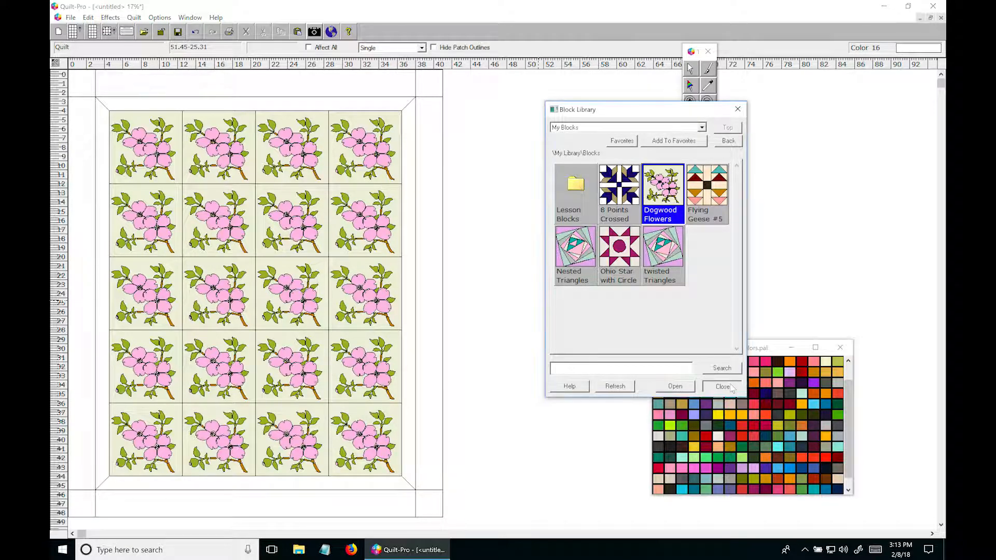
# Paint the four outer border strips with the petals' pink, Color 1.
pyautogui.click(711, 70)
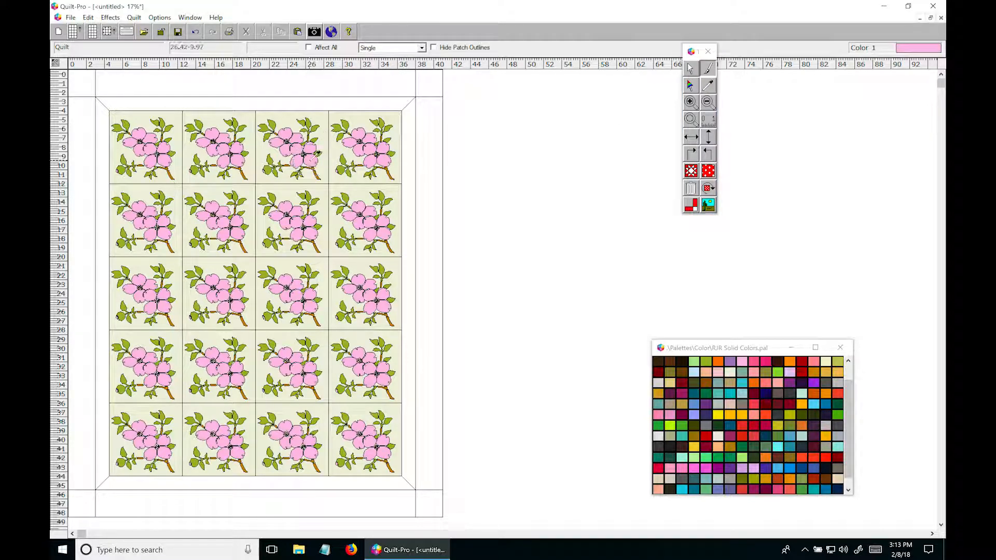
pyautogui.click(378, 87)
pyautogui.click(429, 125)
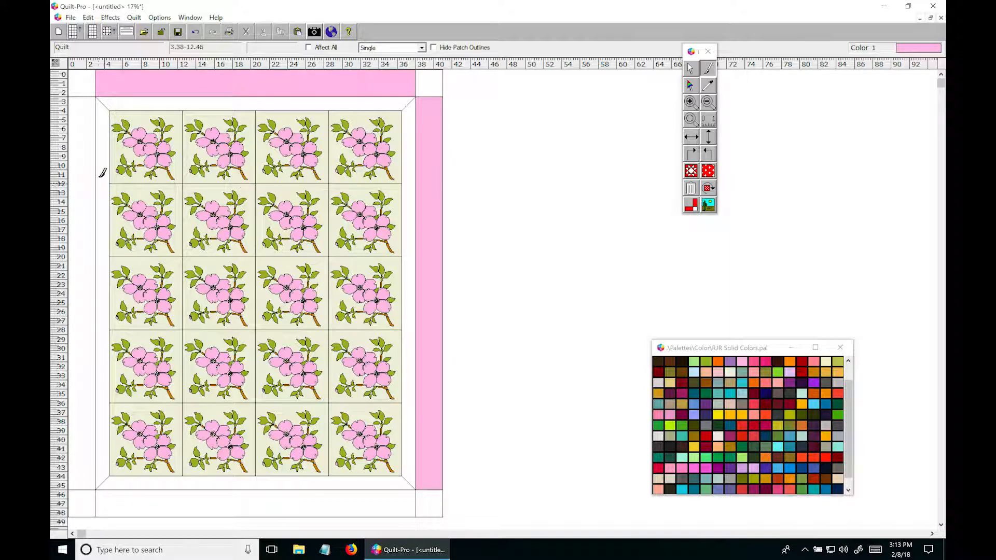
pyautogui.click(94, 232)
pyautogui.click(244, 499)
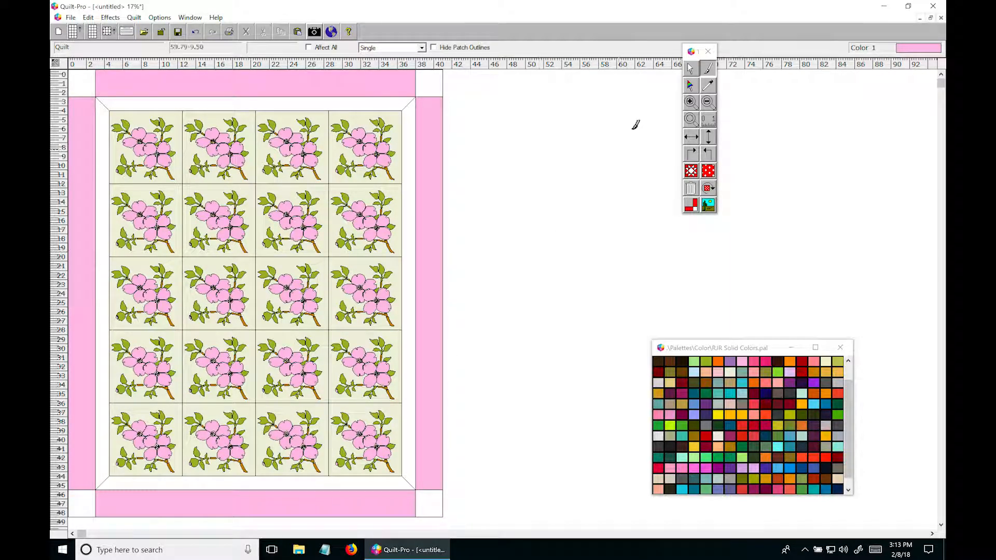
# Sample the olive green from a leaf and paint the four mitered inner border strips with it.
pyautogui.click(708, 86)
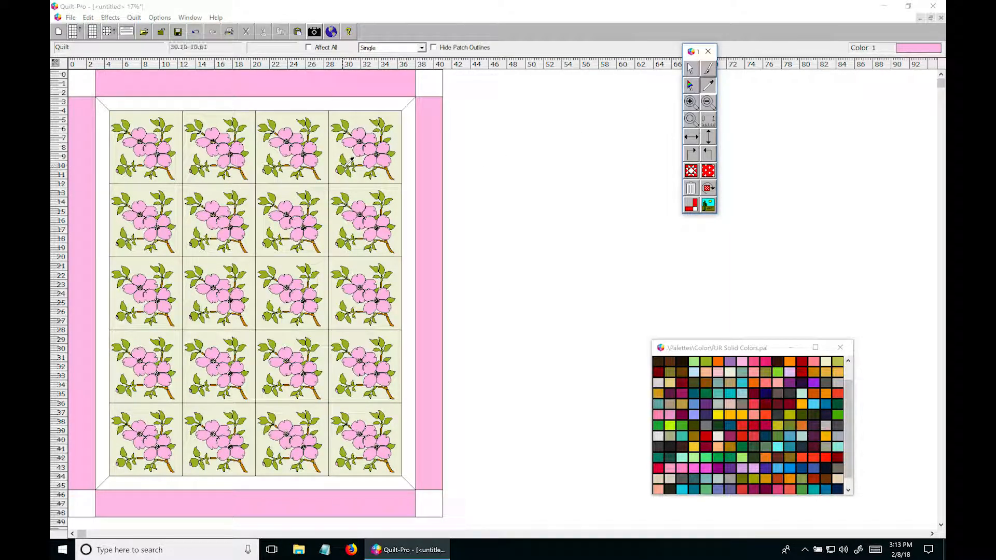
pyautogui.click(352, 158)
pyautogui.click(397, 104)
pyautogui.click(410, 121)
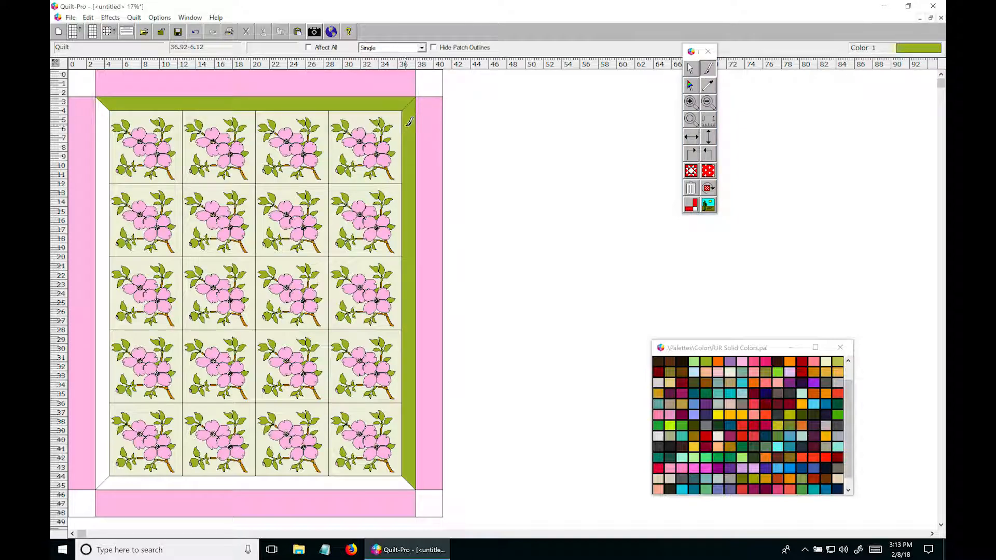
pyautogui.click(357, 482)
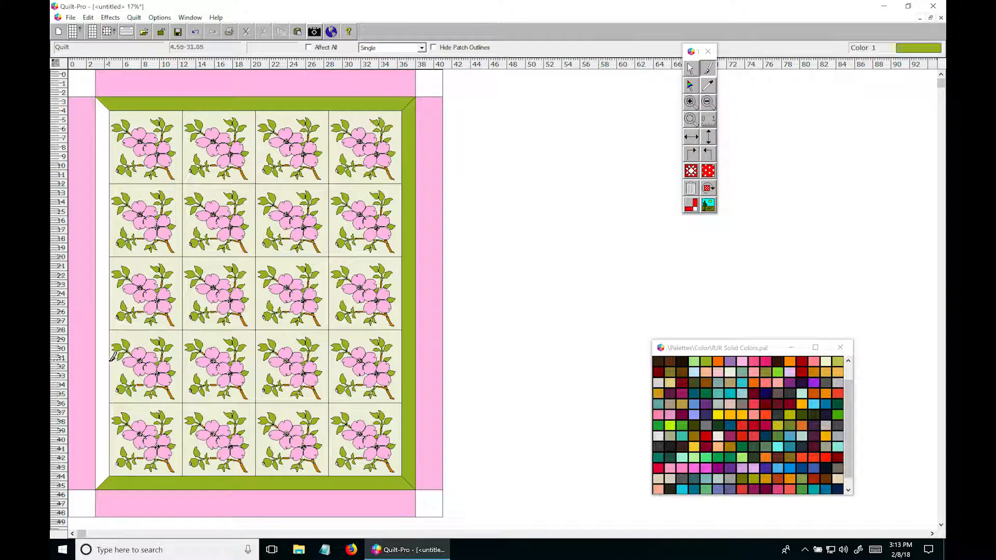
pyautogui.click(110, 359)
# Paint the four corner squares of the outer border olive green.
pyautogui.click(429, 85)
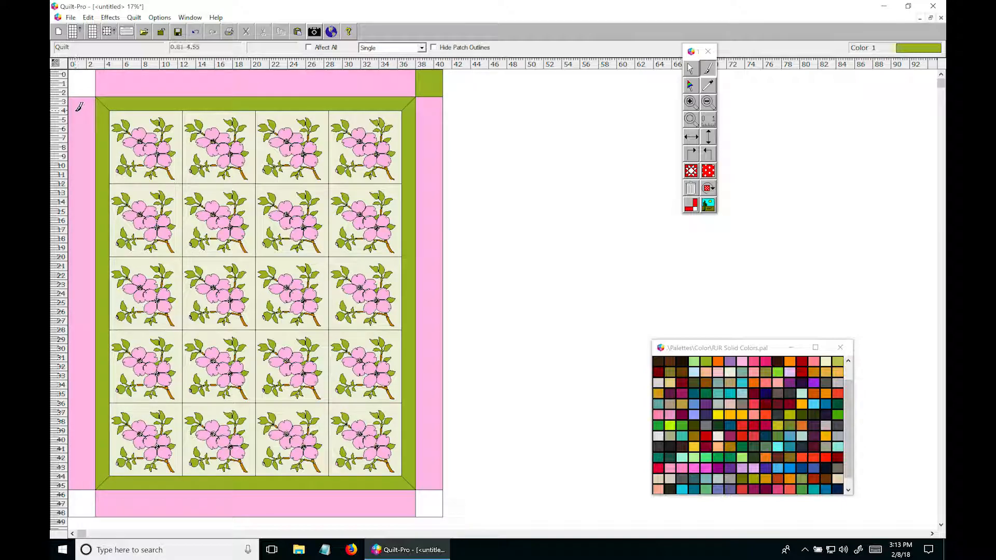
pyautogui.click(82, 85)
pyautogui.click(90, 508)
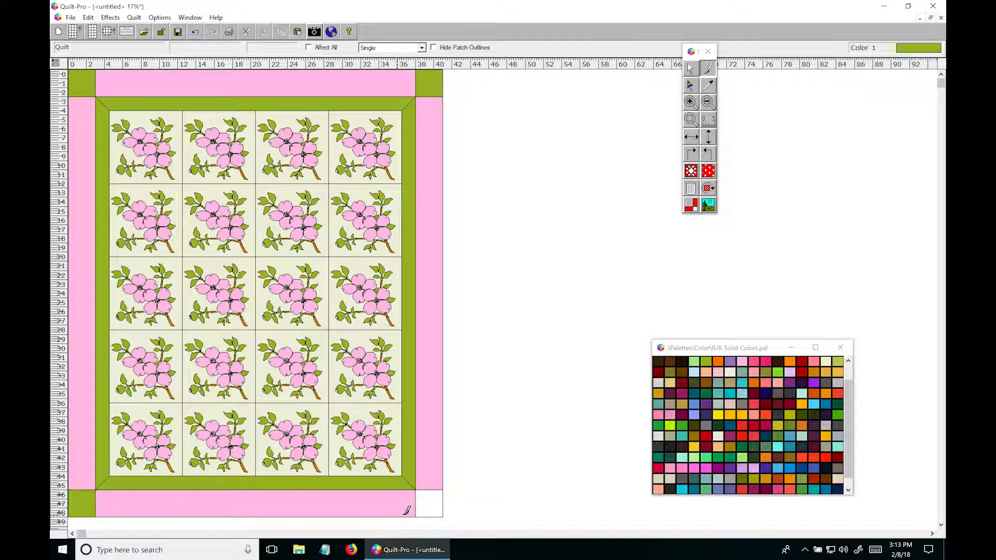
pyautogui.click(430, 500)
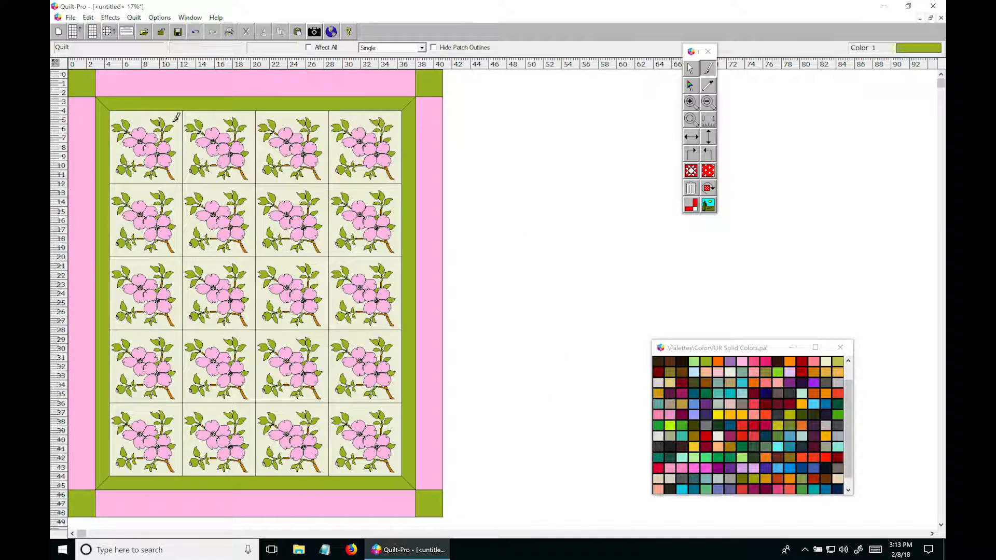
# Open a Dogwood Flowers block from the quilt's top row for editing in its own window, with nothing selected.
pyautogui.click(691, 68)
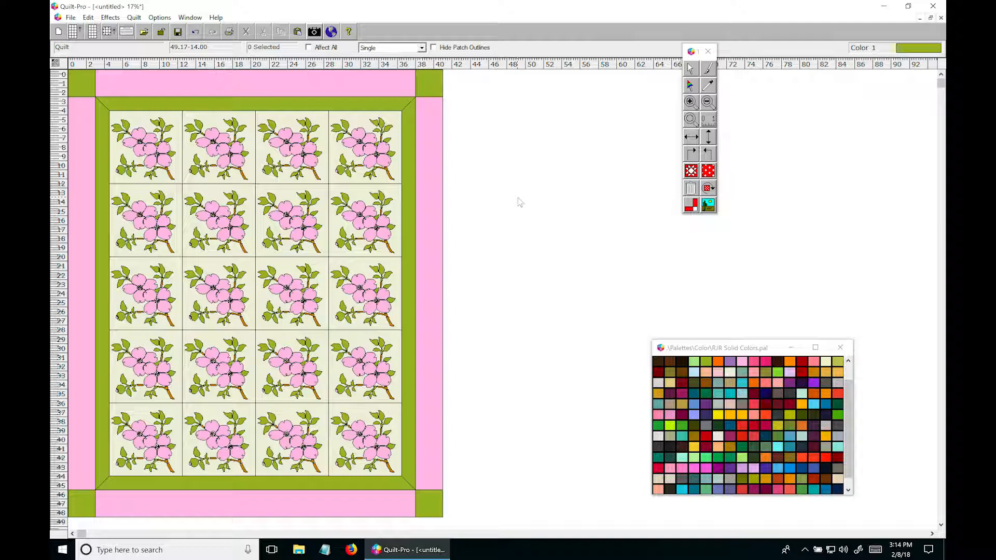
pyautogui.click(301, 150)
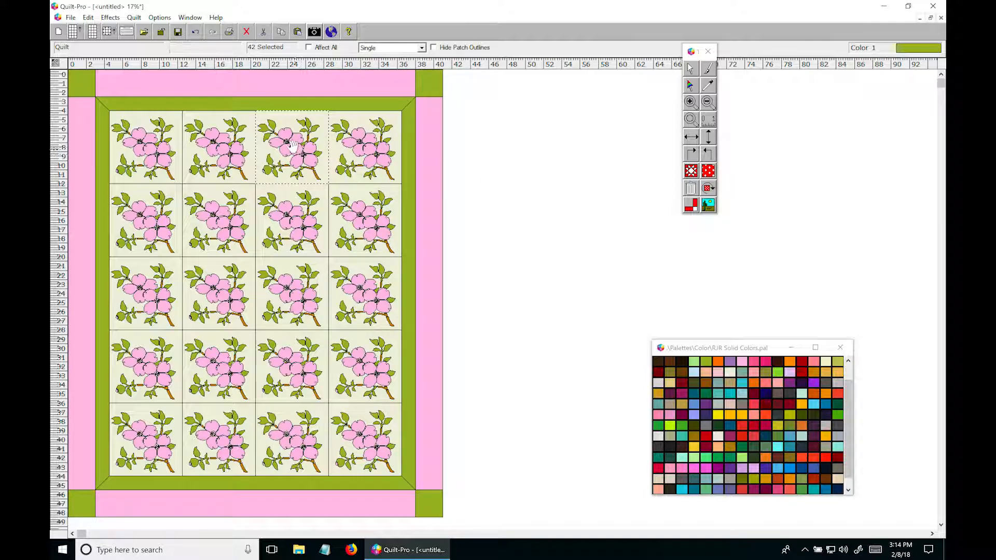
pyautogui.doubleClick(295, 148)
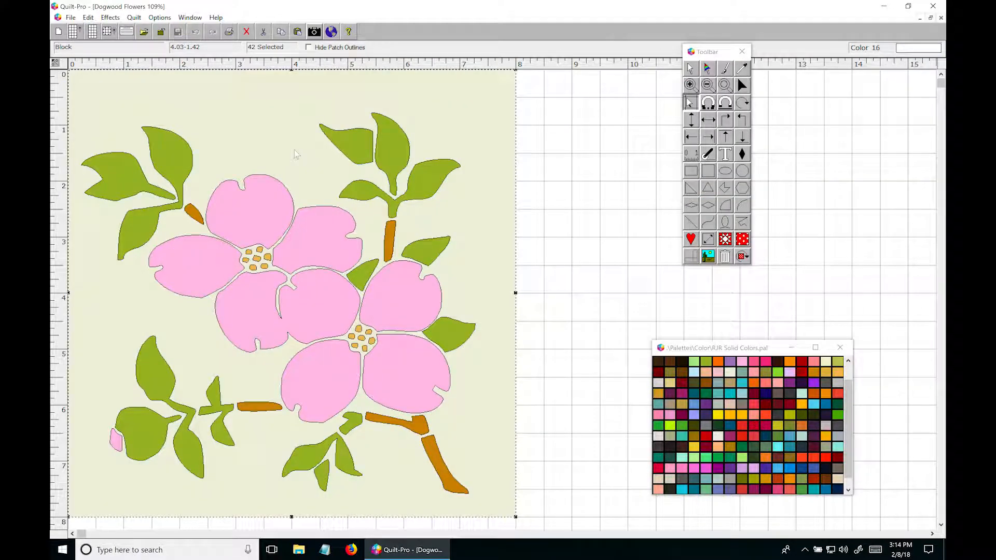
pyautogui.click(543, 166)
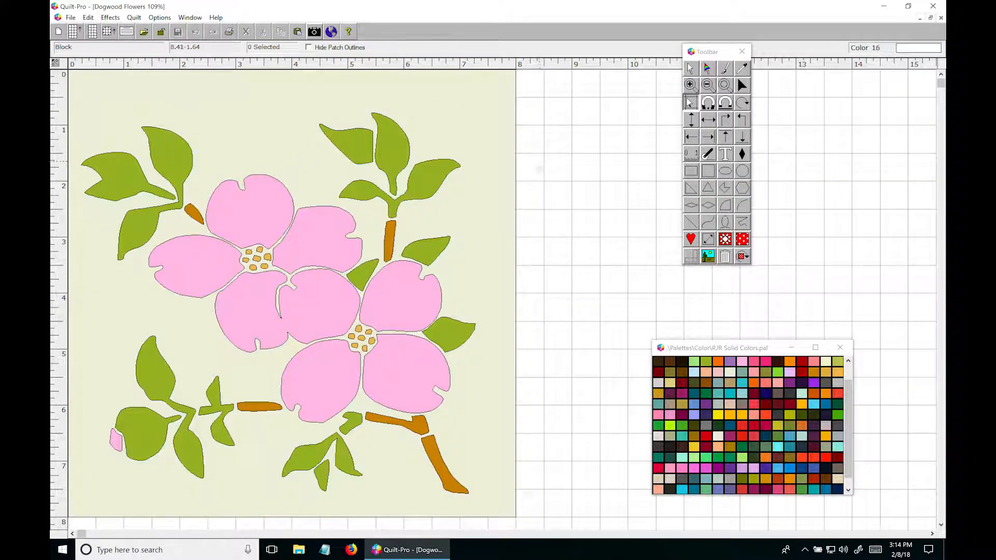
# Export the block to the Quilt-Pro folder as a Scalable Vector Graphics file named Flower 42.svg.
pyautogui.click(71, 18)
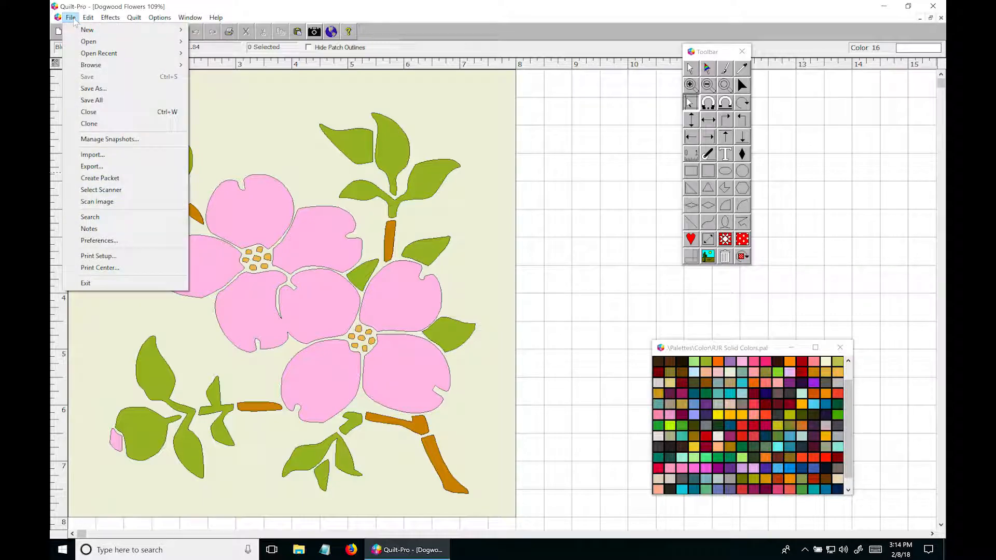
pyautogui.click(100, 167)
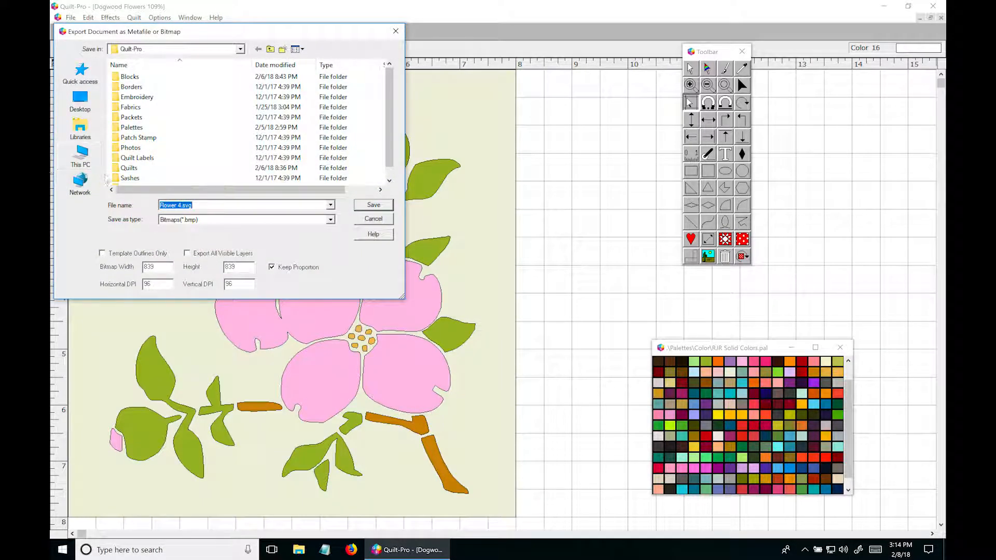
pyautogui.click(330, 220)
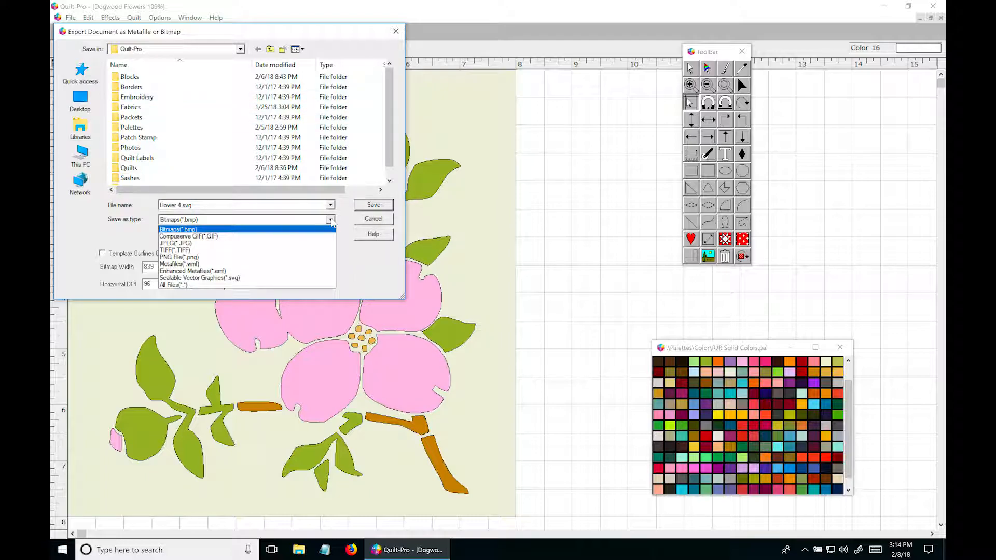
pyautogui.click(243, 280)
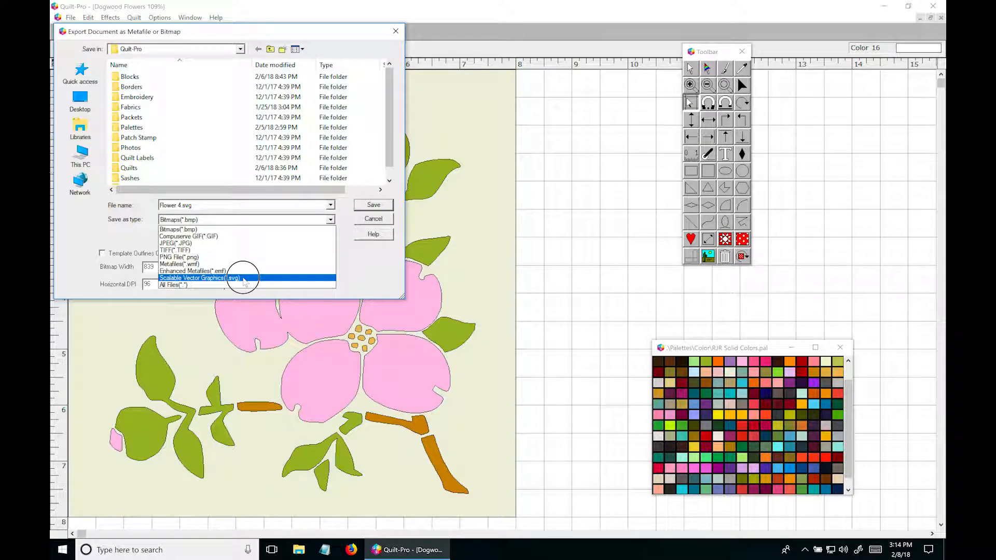
pyautogui.doubleClick(183, 205)
pyautogui.click(203, 206)
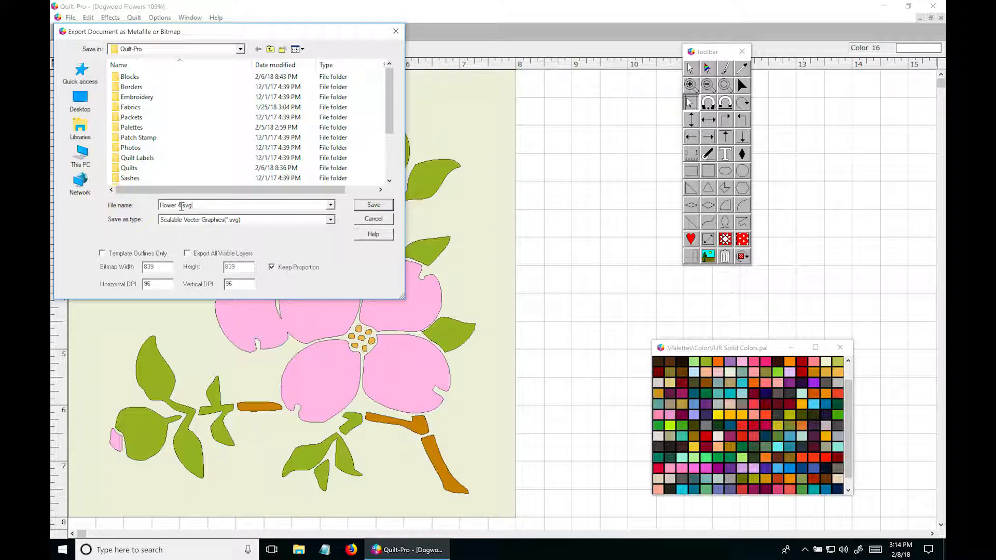
pyautogui.write('2')
pyautogui.click(385, 207)
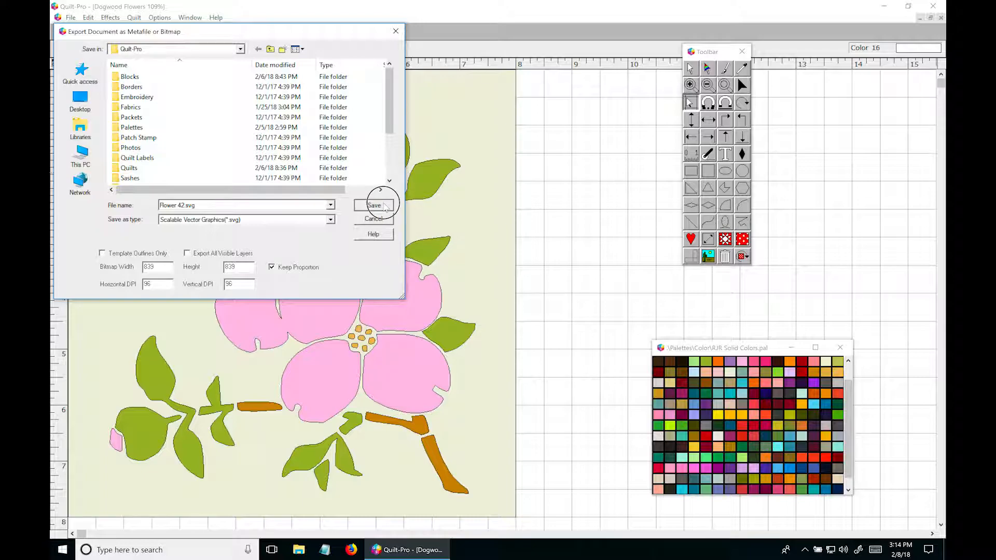